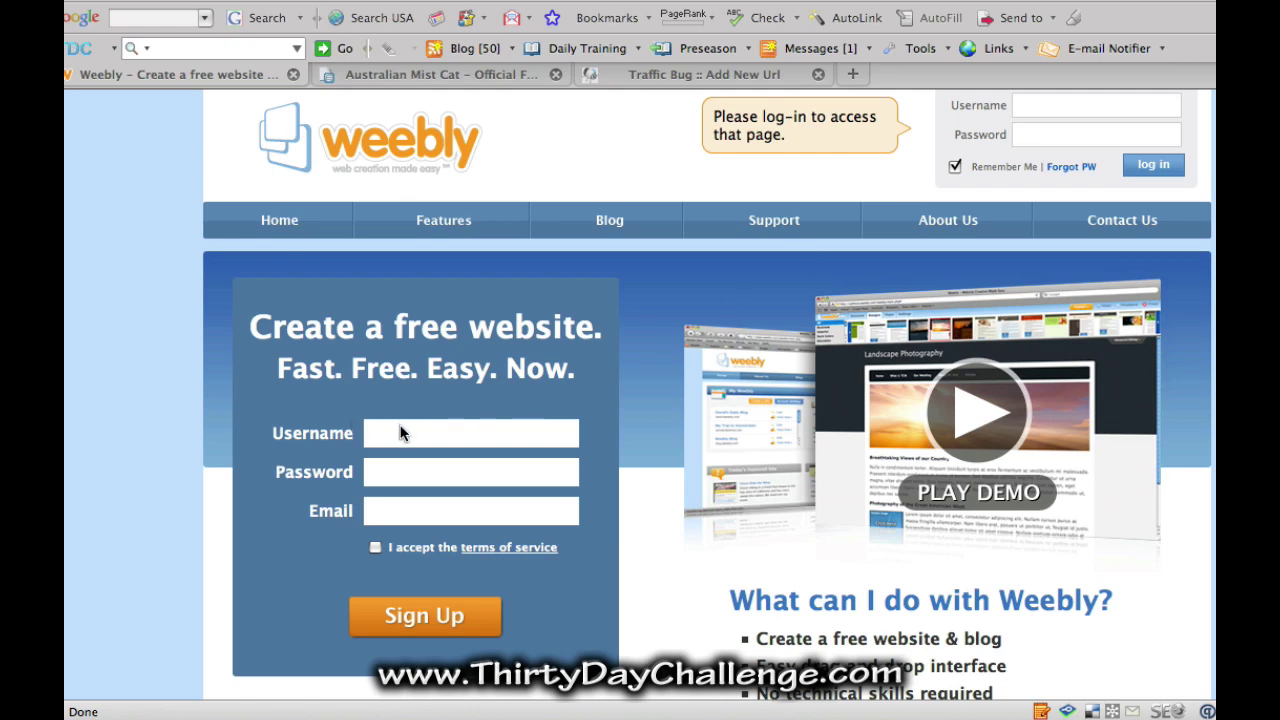
# Step: Log in to the existing Weebly account instead of signing up for a new one
pyautogui.click(389, 503)
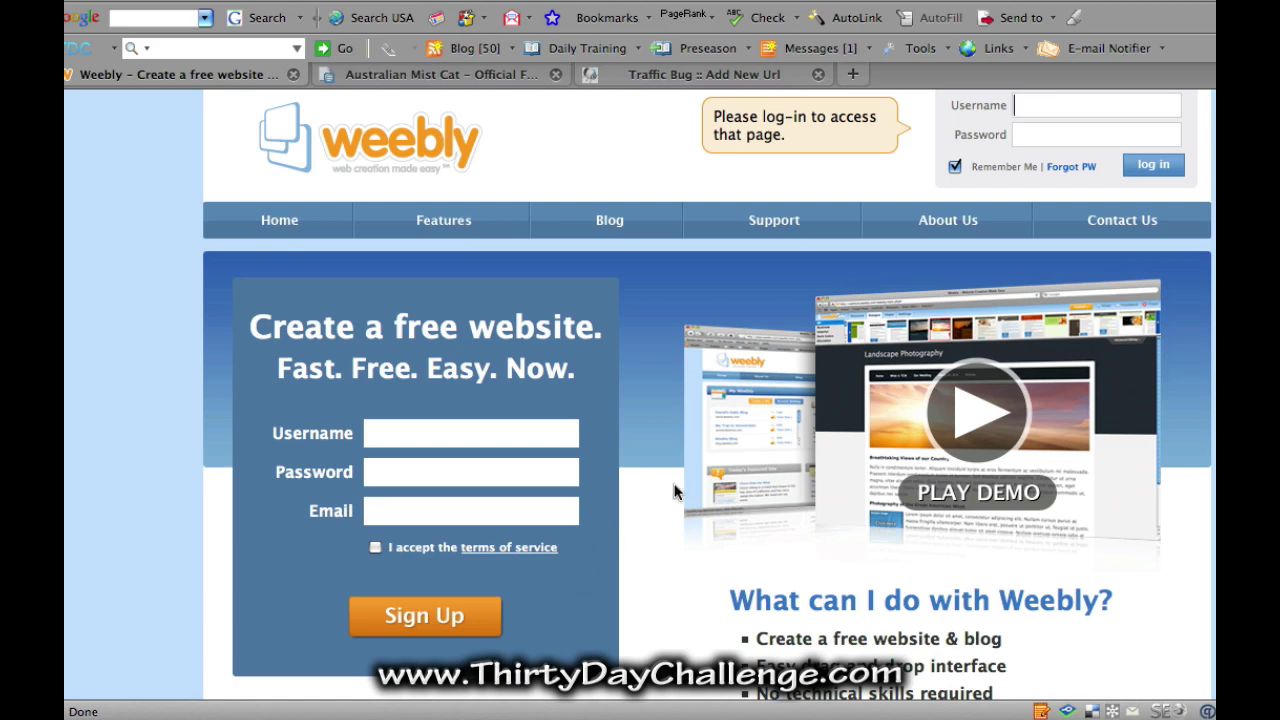
pyautogui.click(1015, 105)
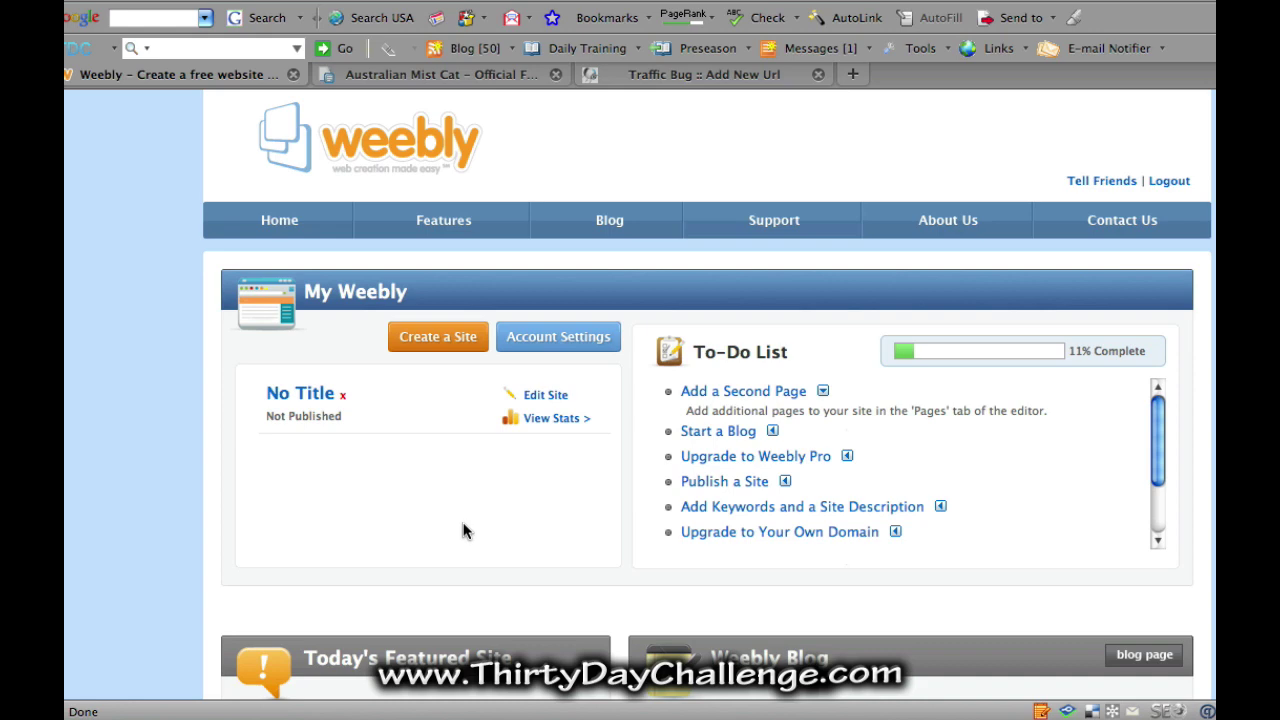
# Step: Create a new site titled "Australian Mist Cat" and continue to its editor
pyautogui.click(443, 341)
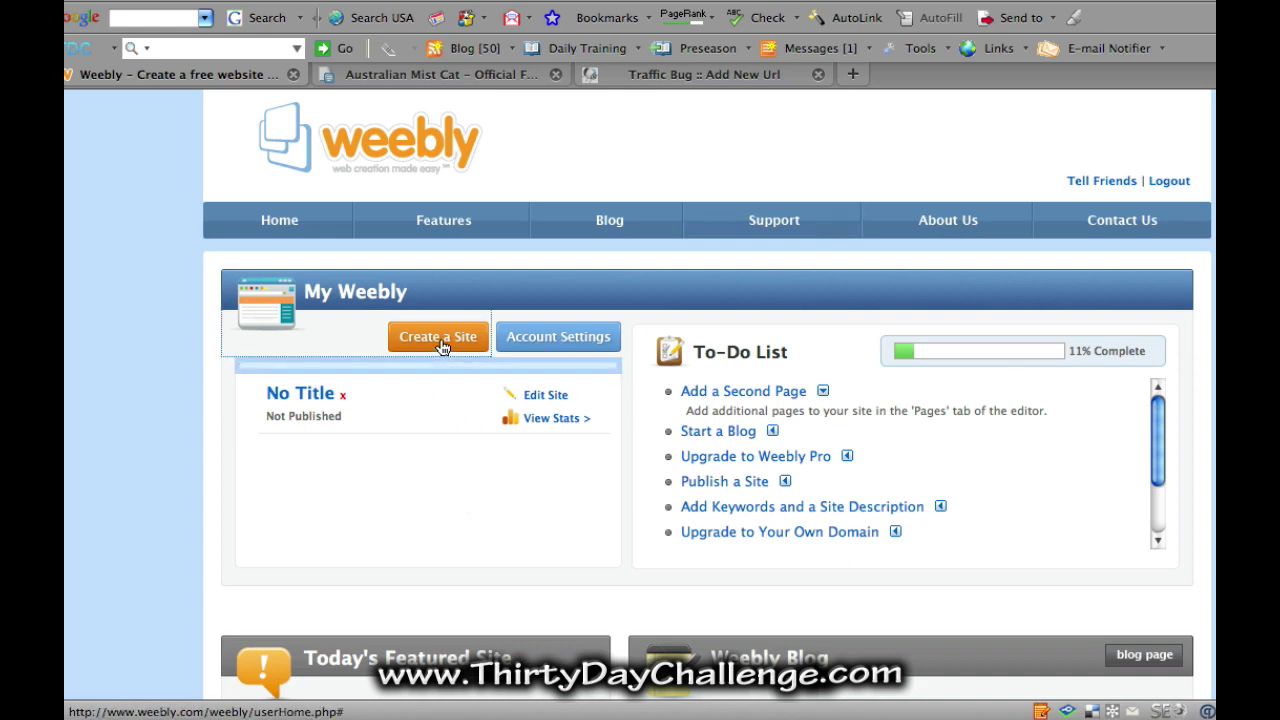
pyautogui.click(299, 467)
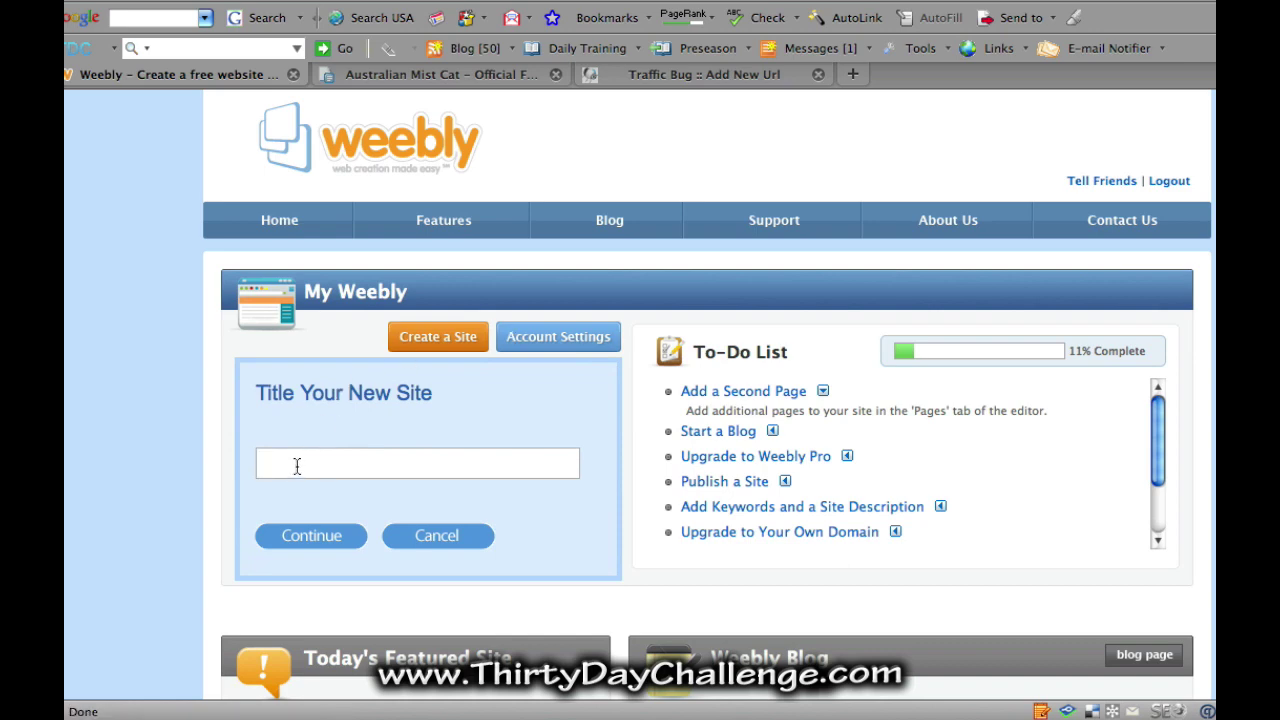
pyautogui.write('Australian Mist Cat')
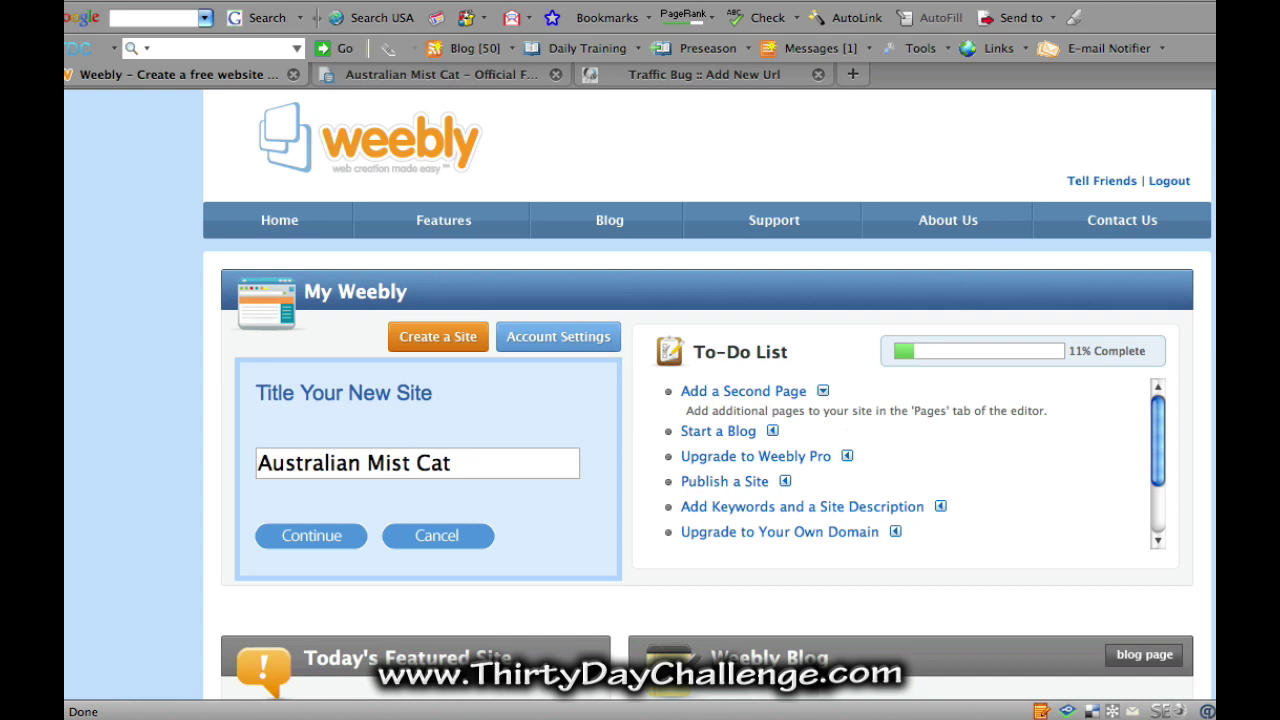
pyautogui.click(312, 538)
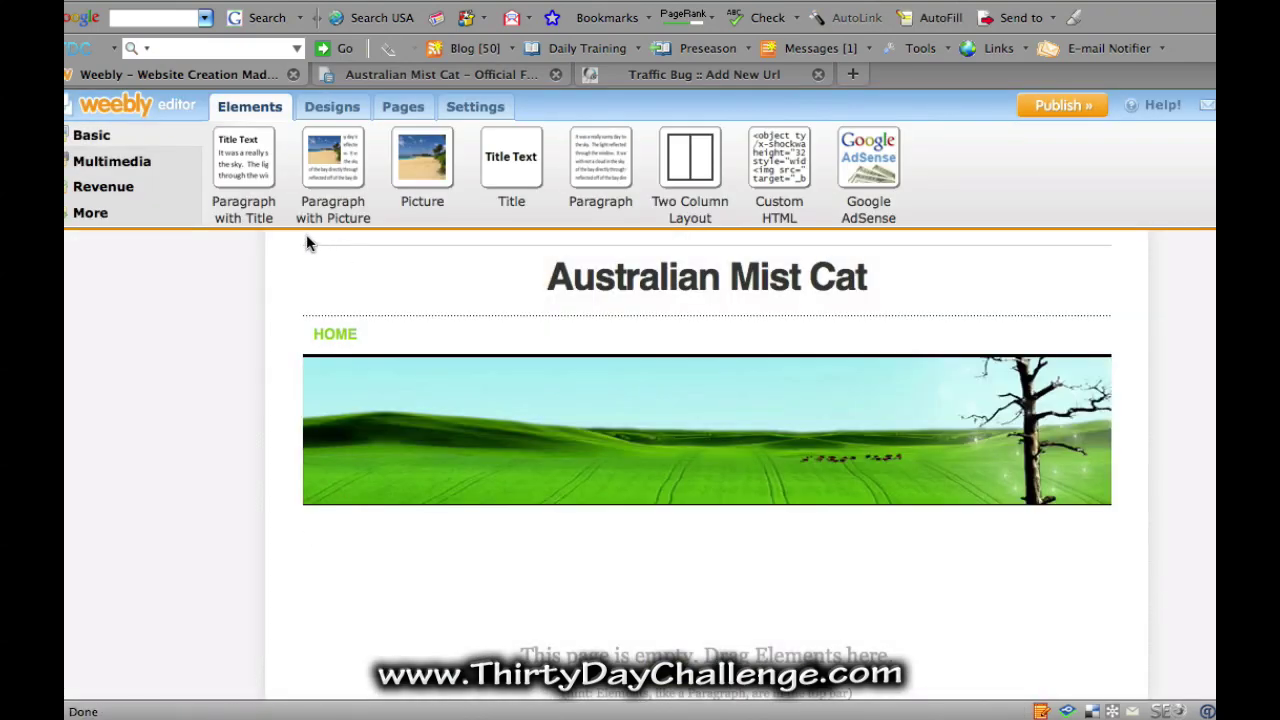
# Step: Apply the design with the orange header and black navigation bar to the site
pyautogui.click(340, 122)
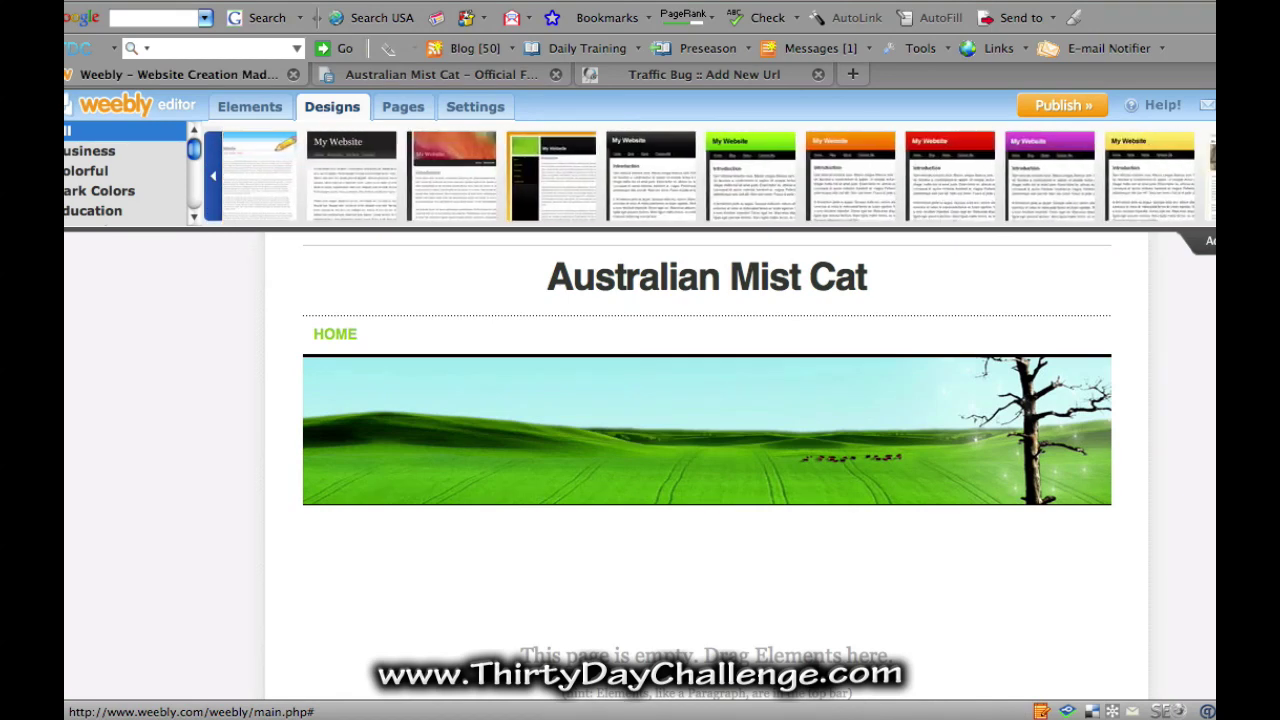
pyautogui.click(843, 172)
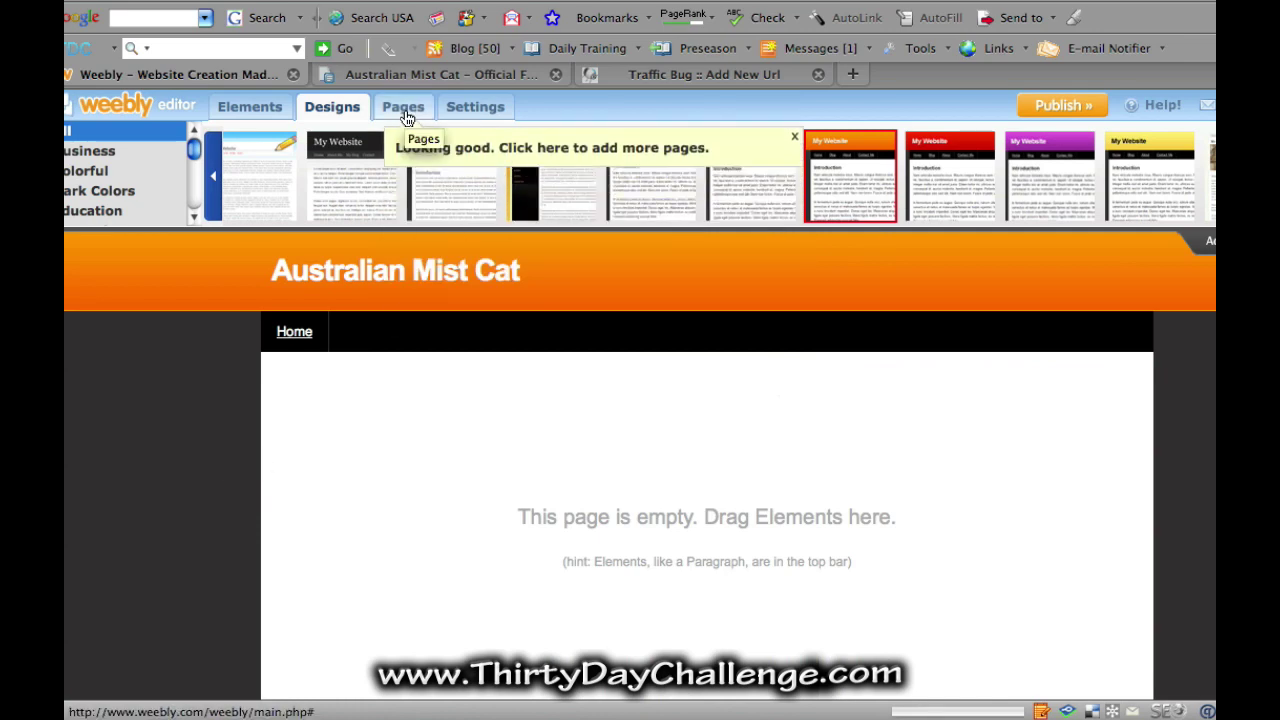
# Step: Add a Paragraph with Picture element to the empty Home page
pyautogui.click(264, 112)
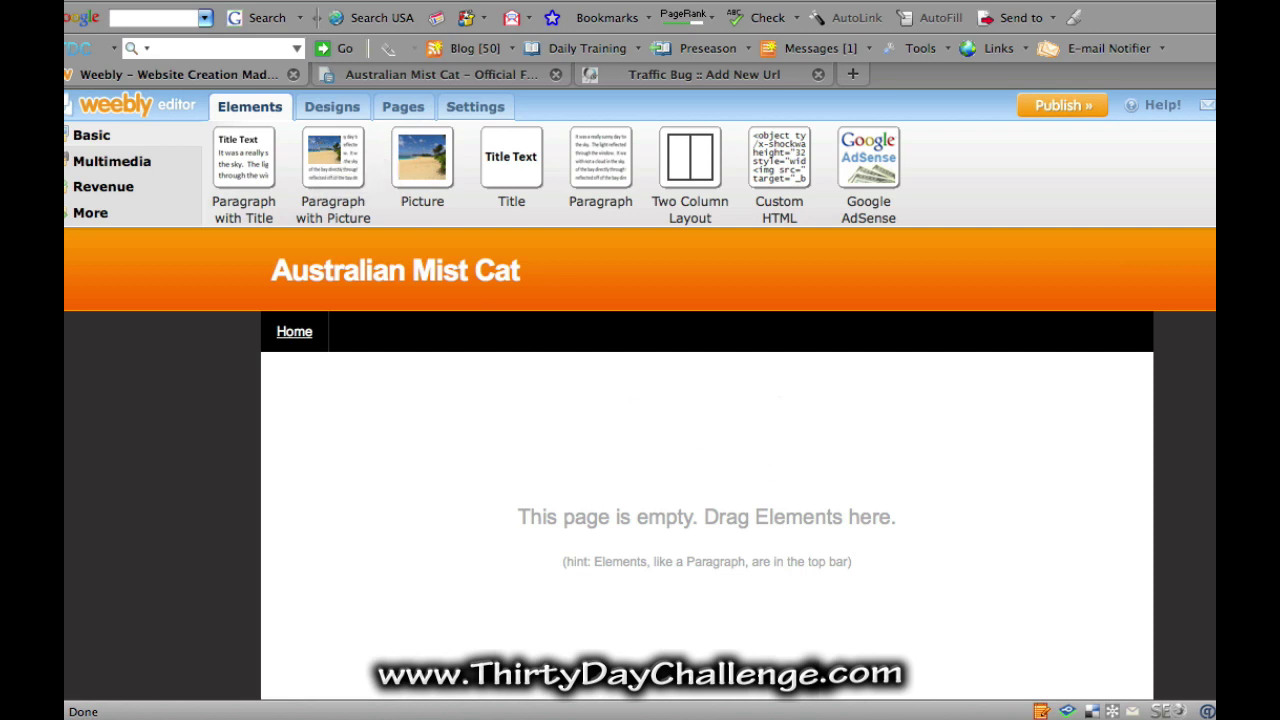
pyautogui.scroll(-3, 707, 500)
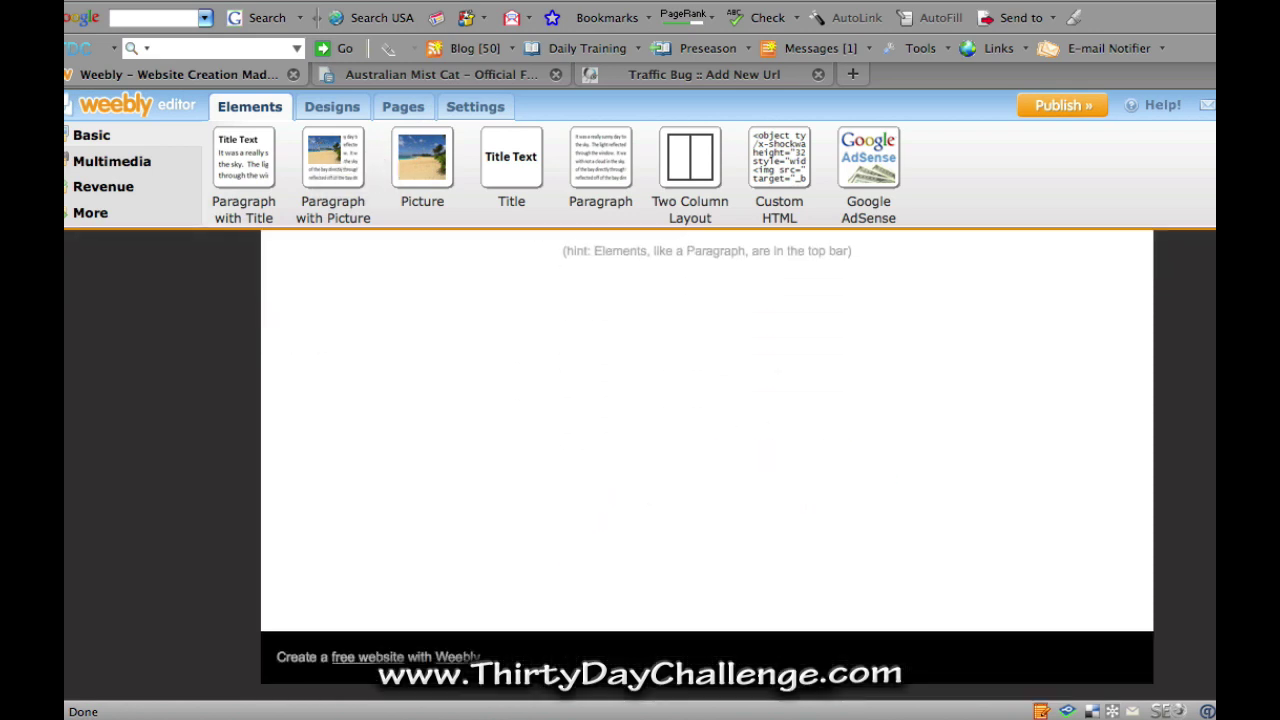
pyautogui.scroll(3, 707, 500)
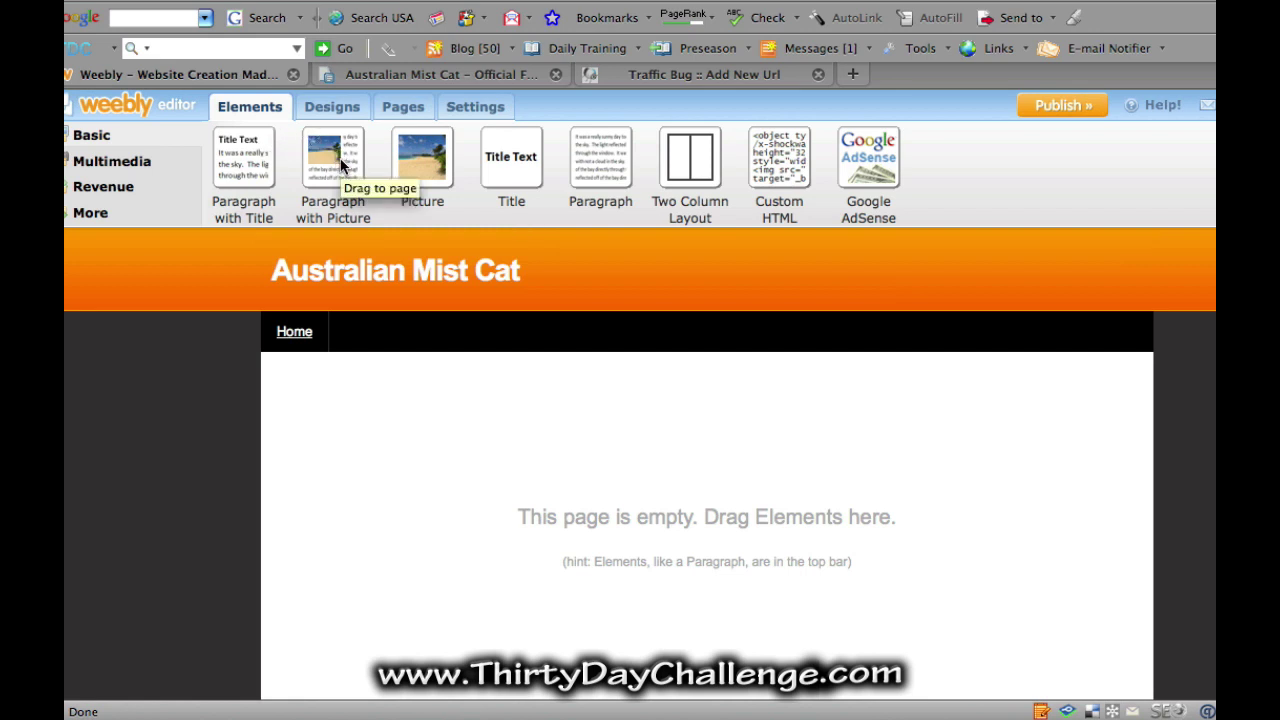
pyautogui.moveTo(340, 165); pyautogui.dragTo(373, 435)
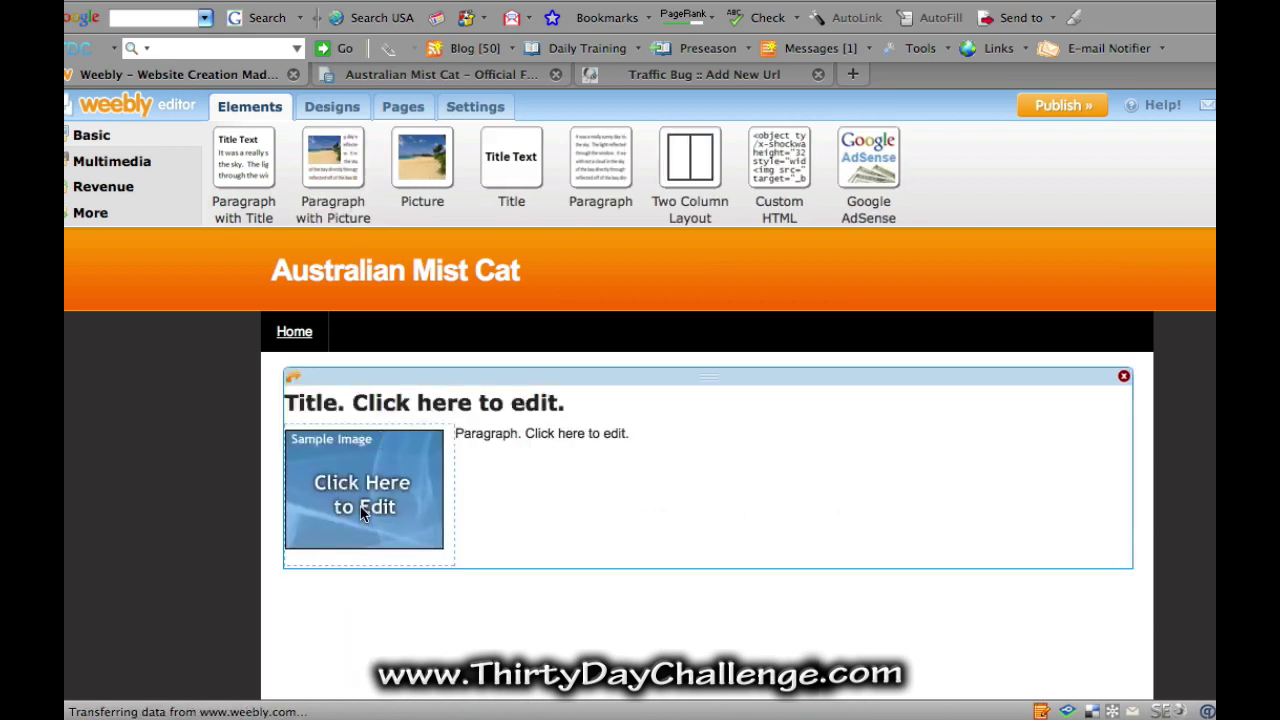
# Step: Replace the element's sample image with an uploaded photo of the cat
pyautogui.click(362, 511)
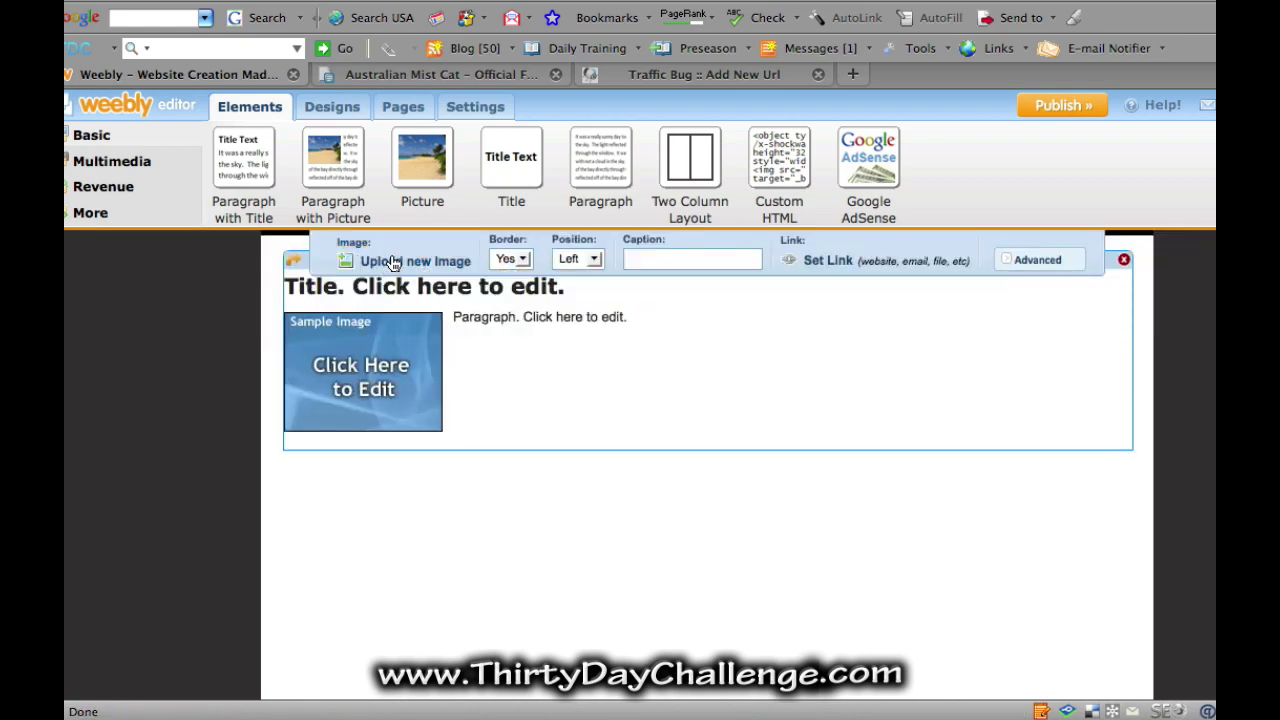
pyautogui.click(393, 262)
pyautogui.click(847, 514)
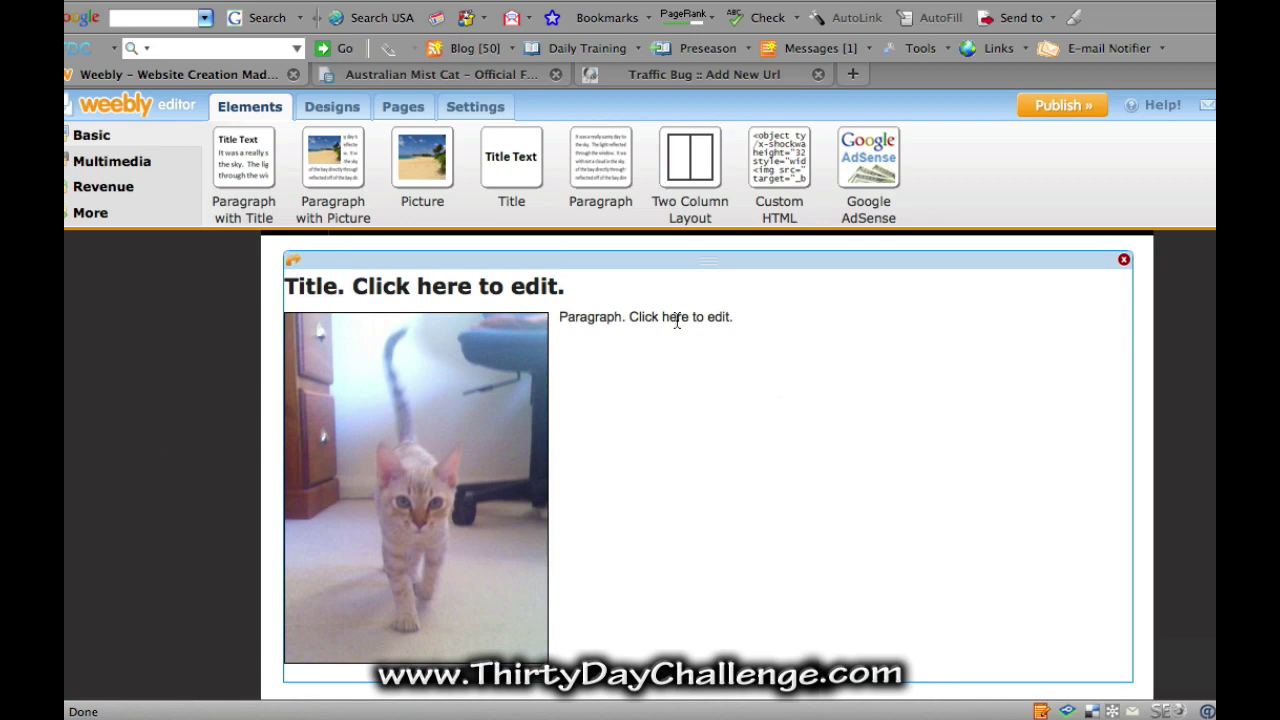
# Step: Select the placeholder paragraph for replacement, then switch to the Australian Mist Cat article in Google Docs and copy its entire text
pyautogui.click(676, 318)
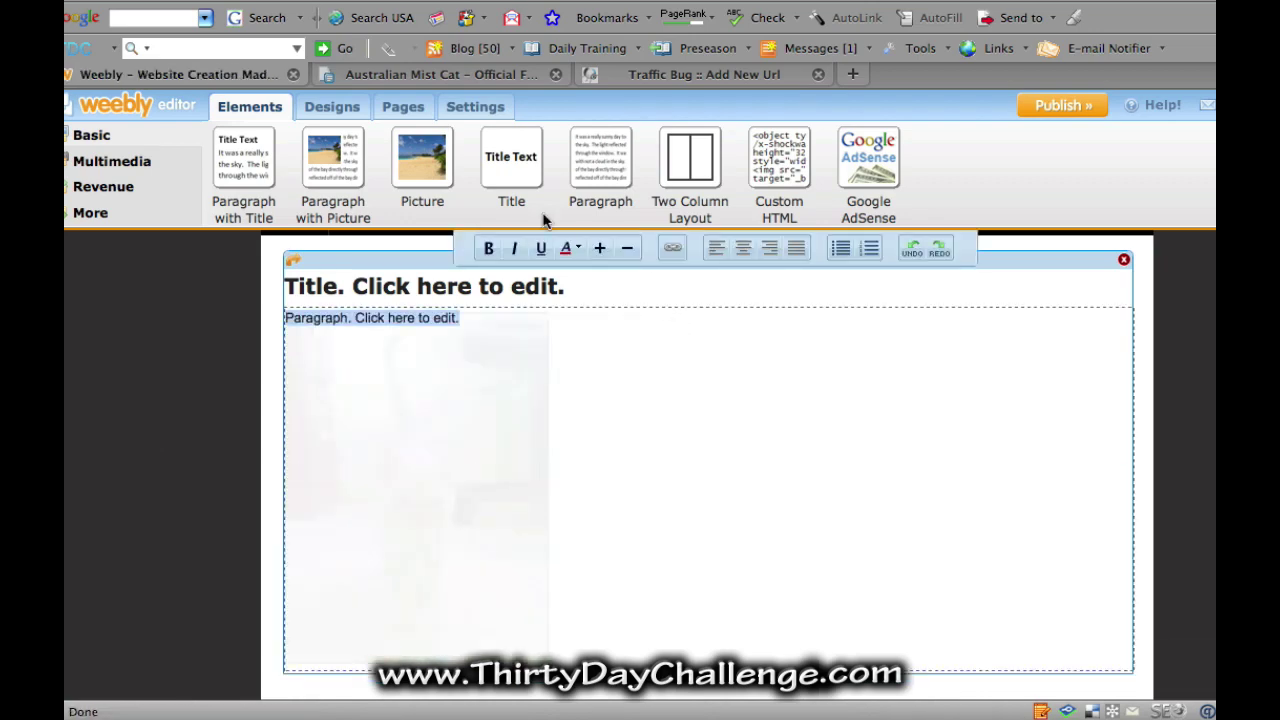
pyautogui.click(440, 74)
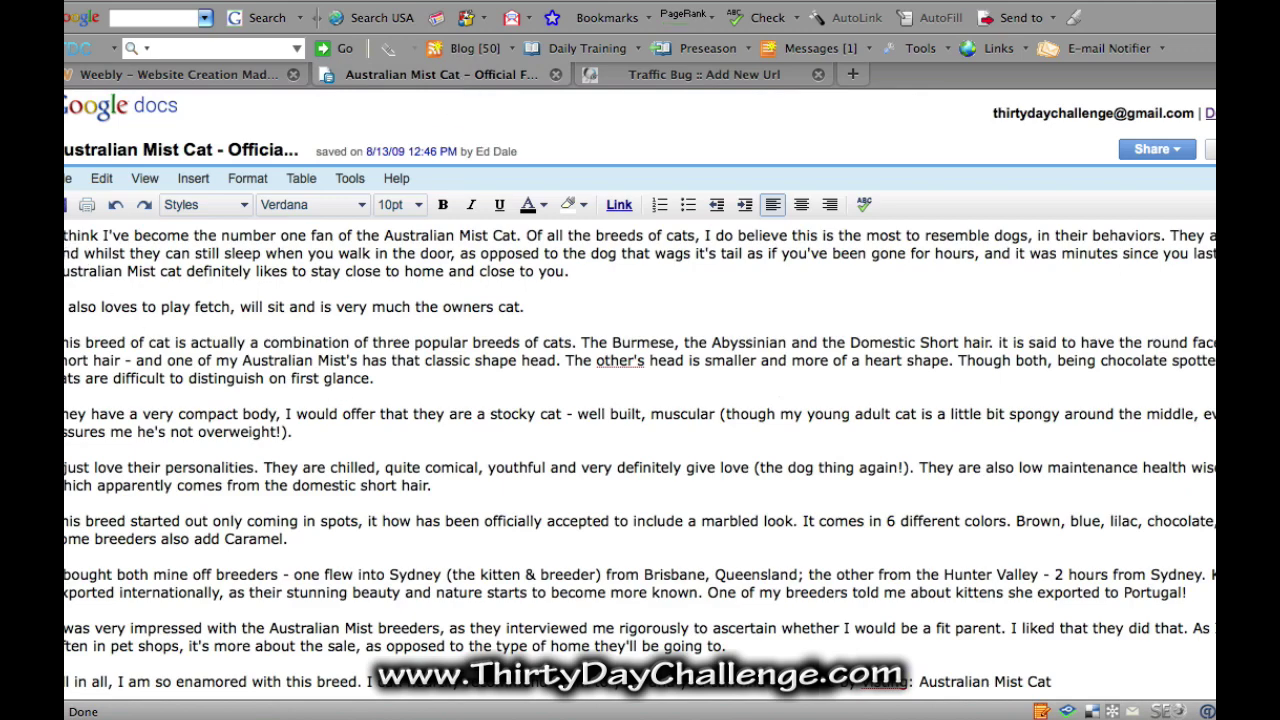
pyautogui.scroll(-5, 640, 450)
pyautogui.scroll(5, 640, 450)
pyautogui.scroll(-1, 724, 274)
pyautogui.scroll(1, 724, 274)
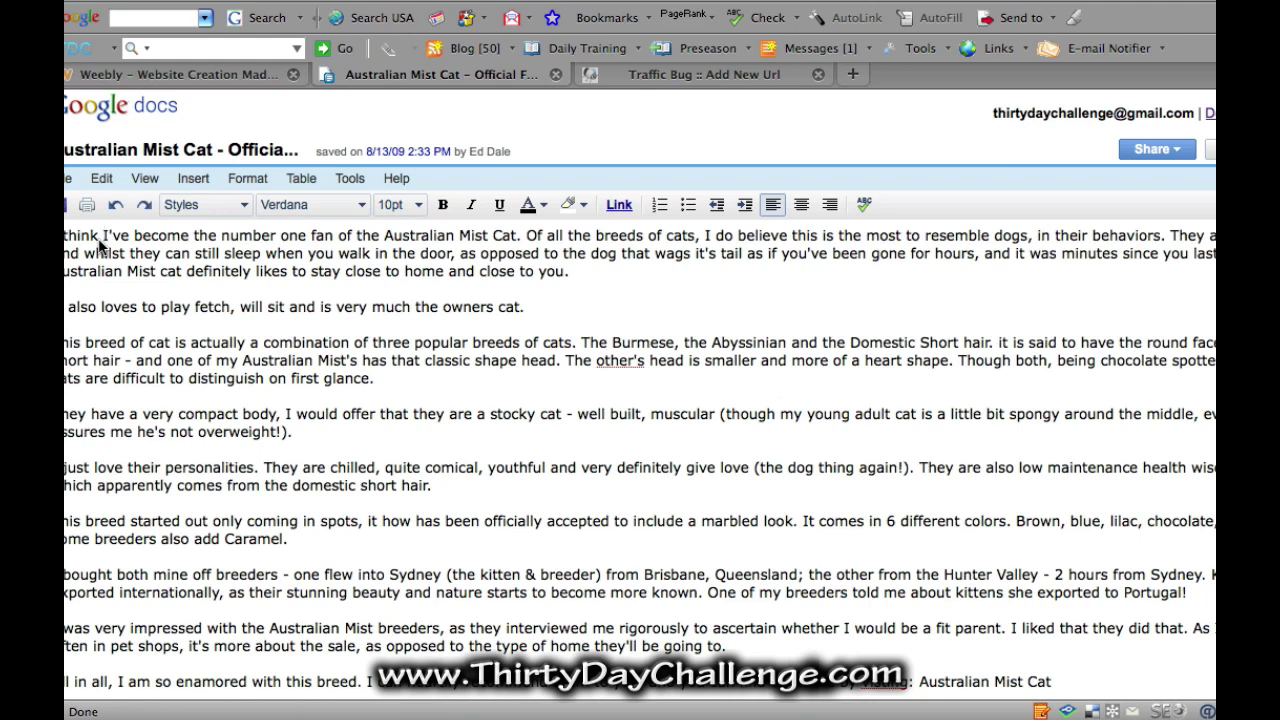
pyautogui.rightClick(100, 245)
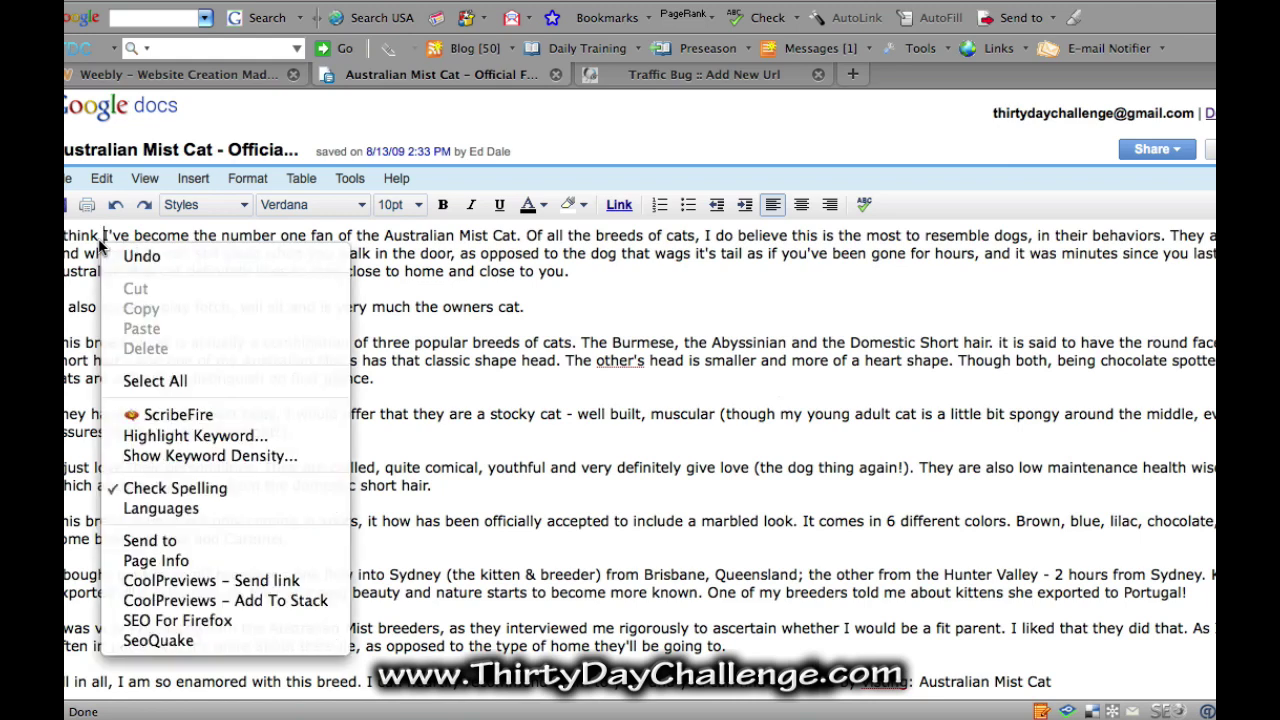
pyautogui.click(146, 381)
pyautogui.rightClick(160, 270)
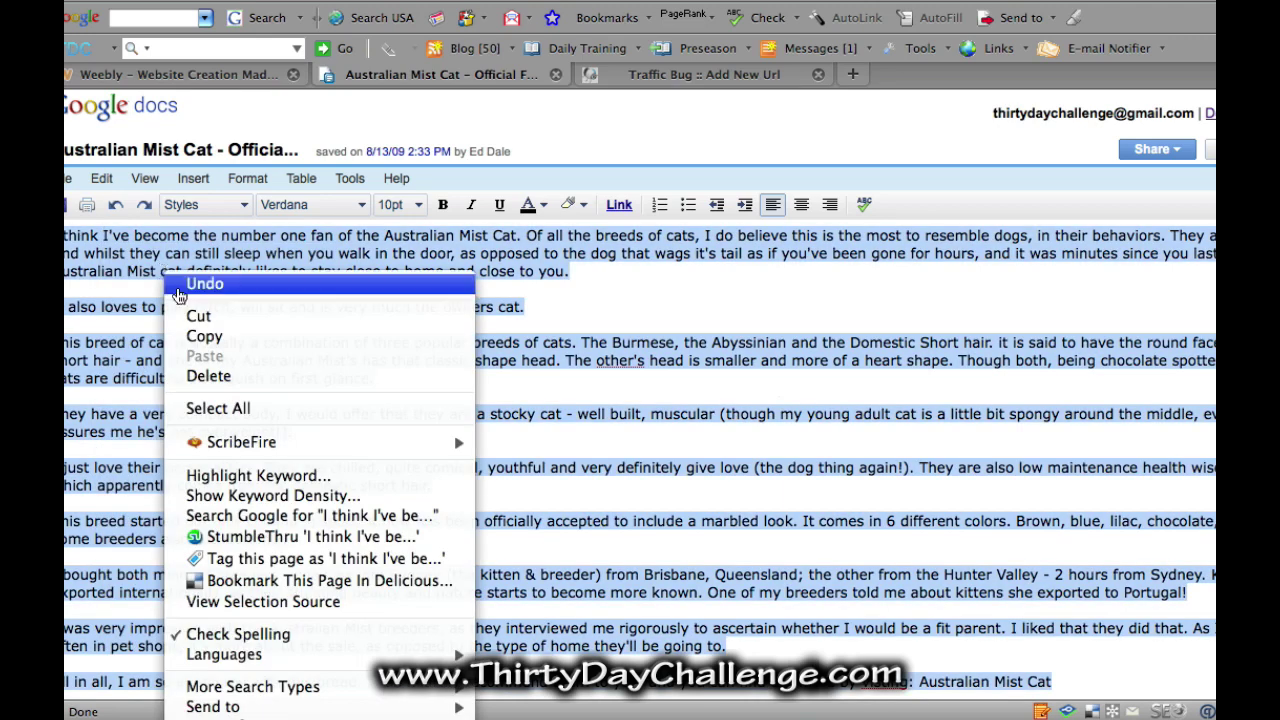
pyautogui.click(195, 332)
# Step: Return to the Weebly editor and paste the copied article over the placeholder paragraph beside the cat photo
pyautogui.click(171, 80)
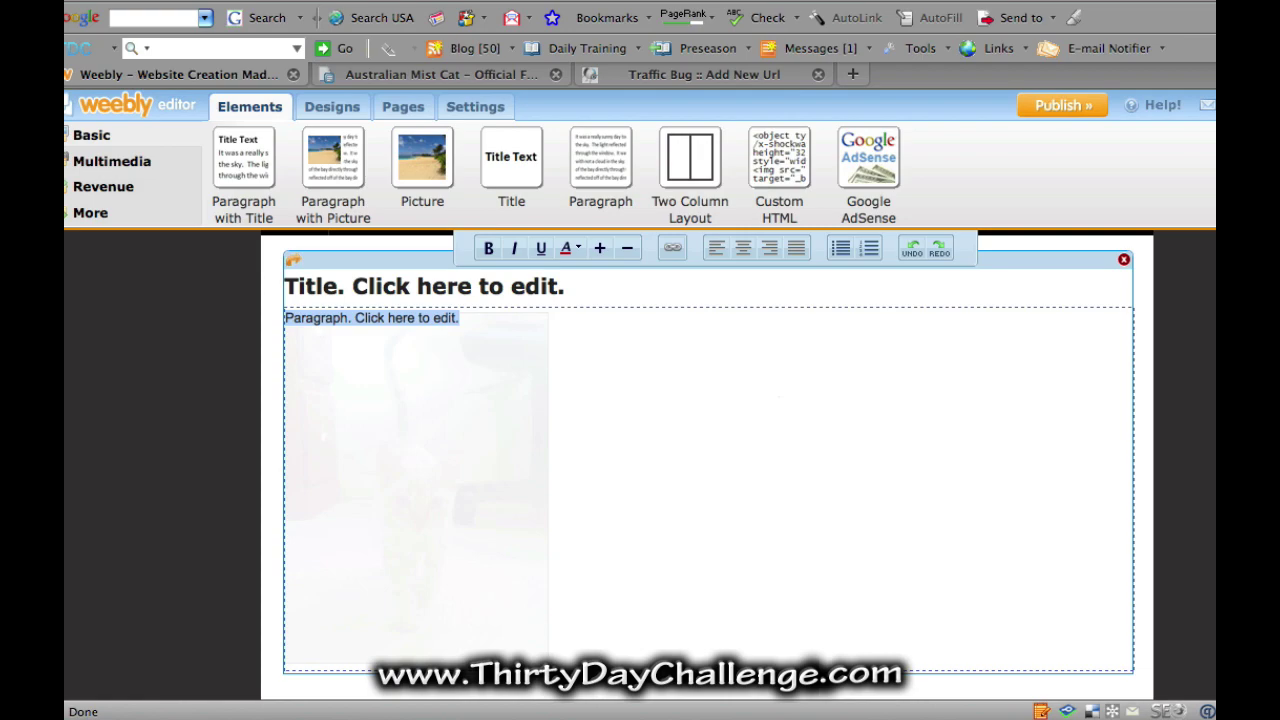
pyautogui.hotkey('ctrl', 'v')
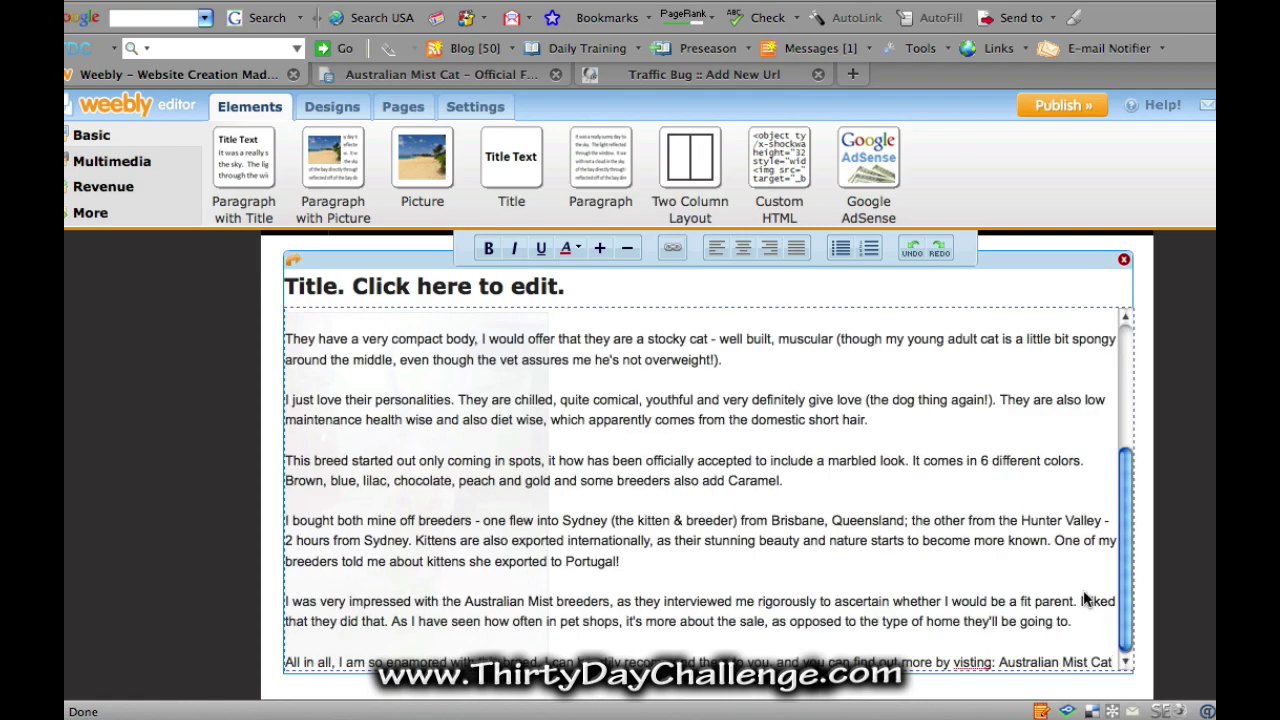
pyautogui.moveTo(1122, 540)
pyautogui.mouseDown()
pyautogui.moveTo(1125, 488)
pyautogui.moveTo(1123, 561)
pyautogui.mouseUp()
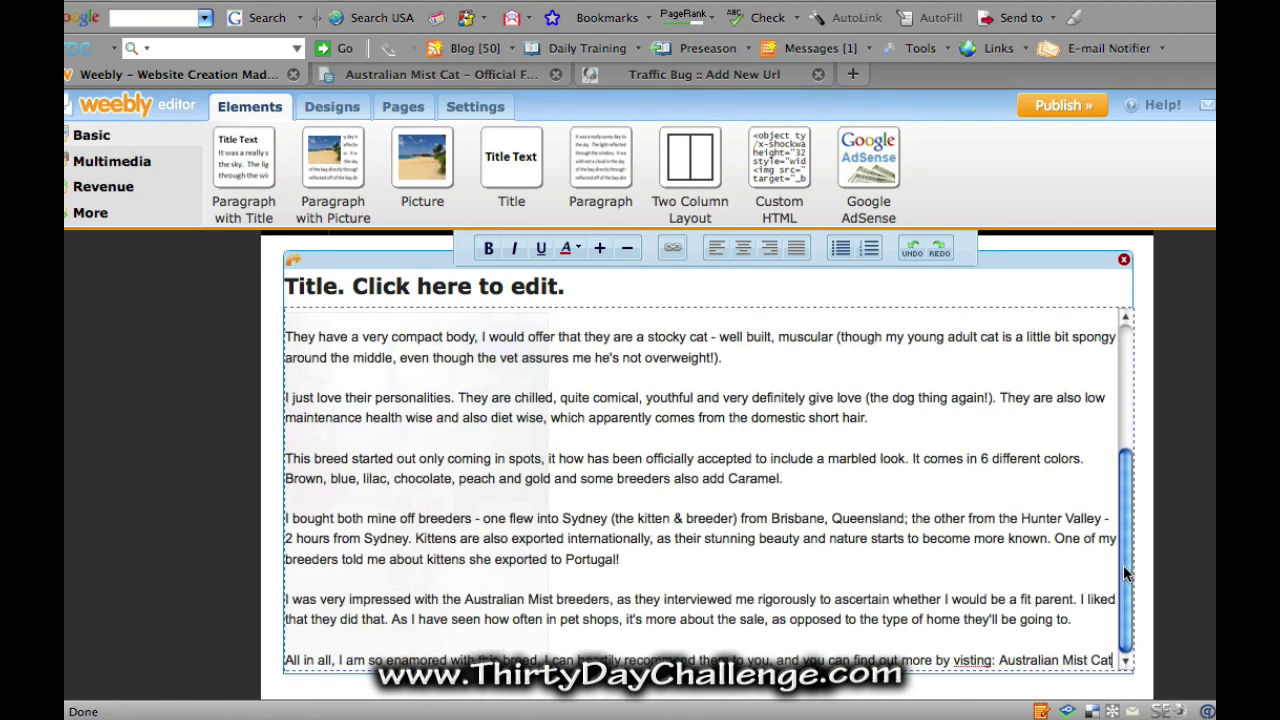
pyautogui.scroll(-2, 707, 465)
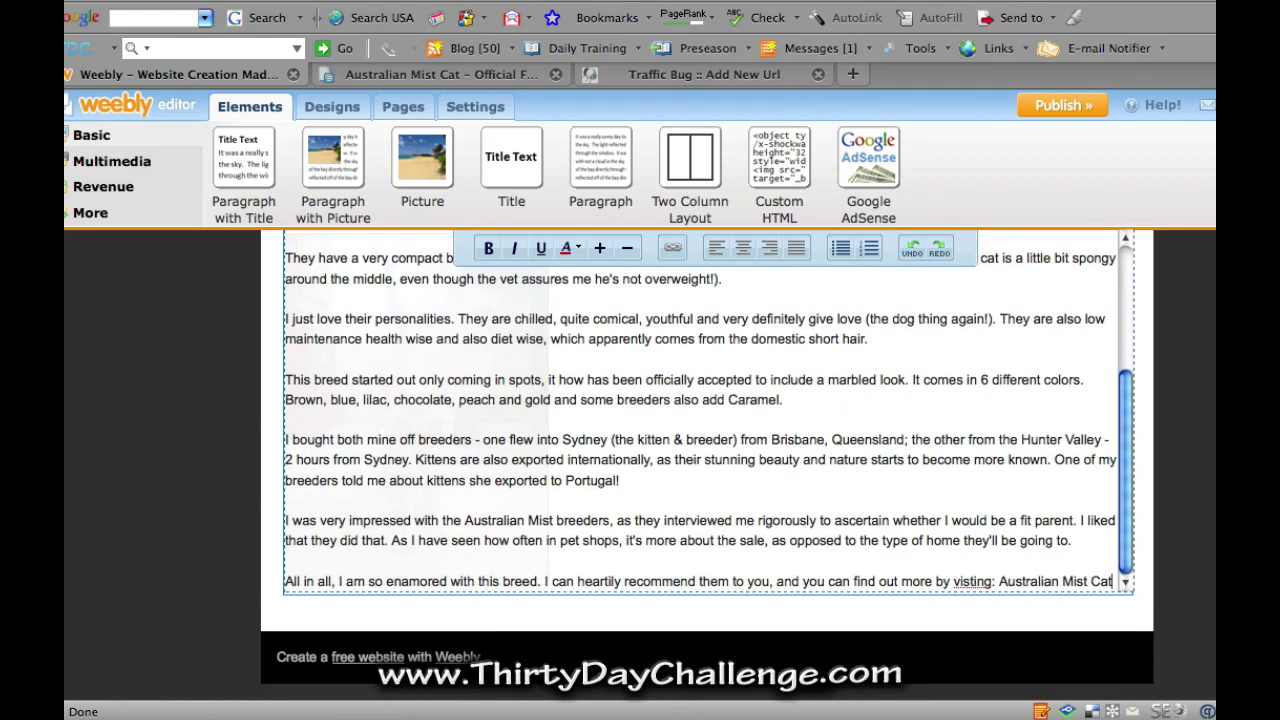
pyautogui.scroll(3, 707, 465)
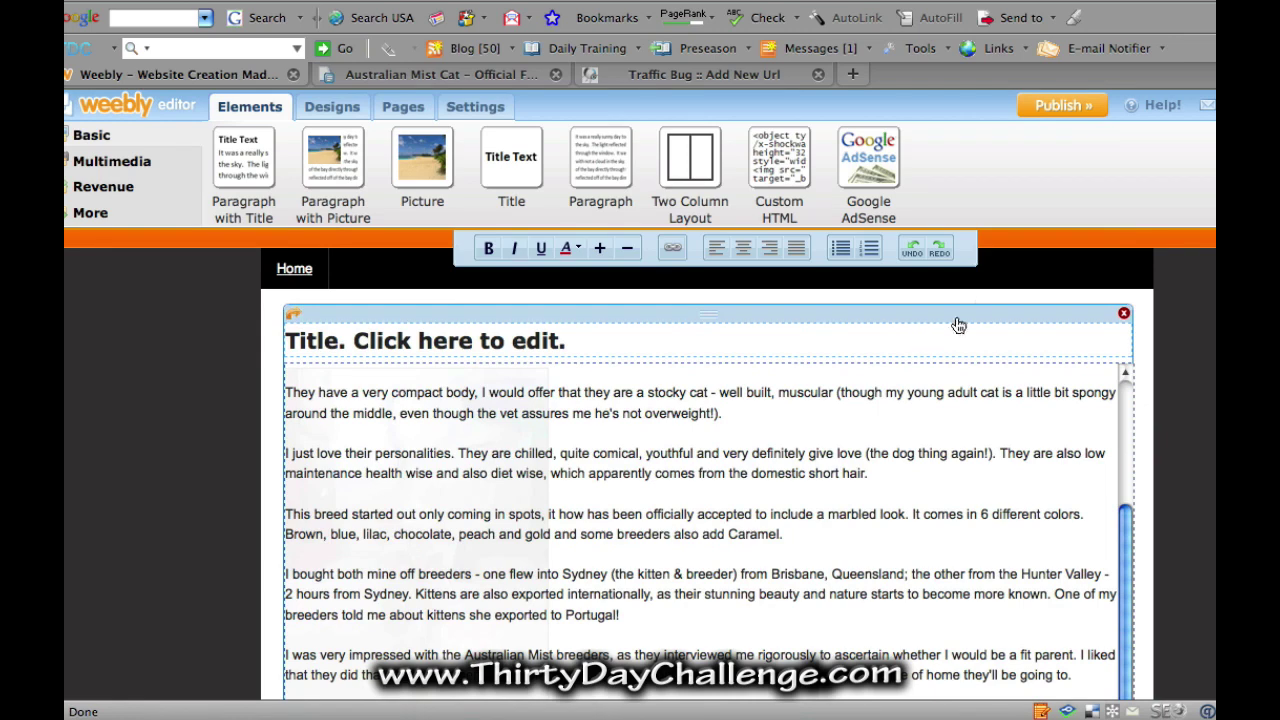
pyautogui.moveTo(930, 318); pyautogui.dragTo(370, 300)
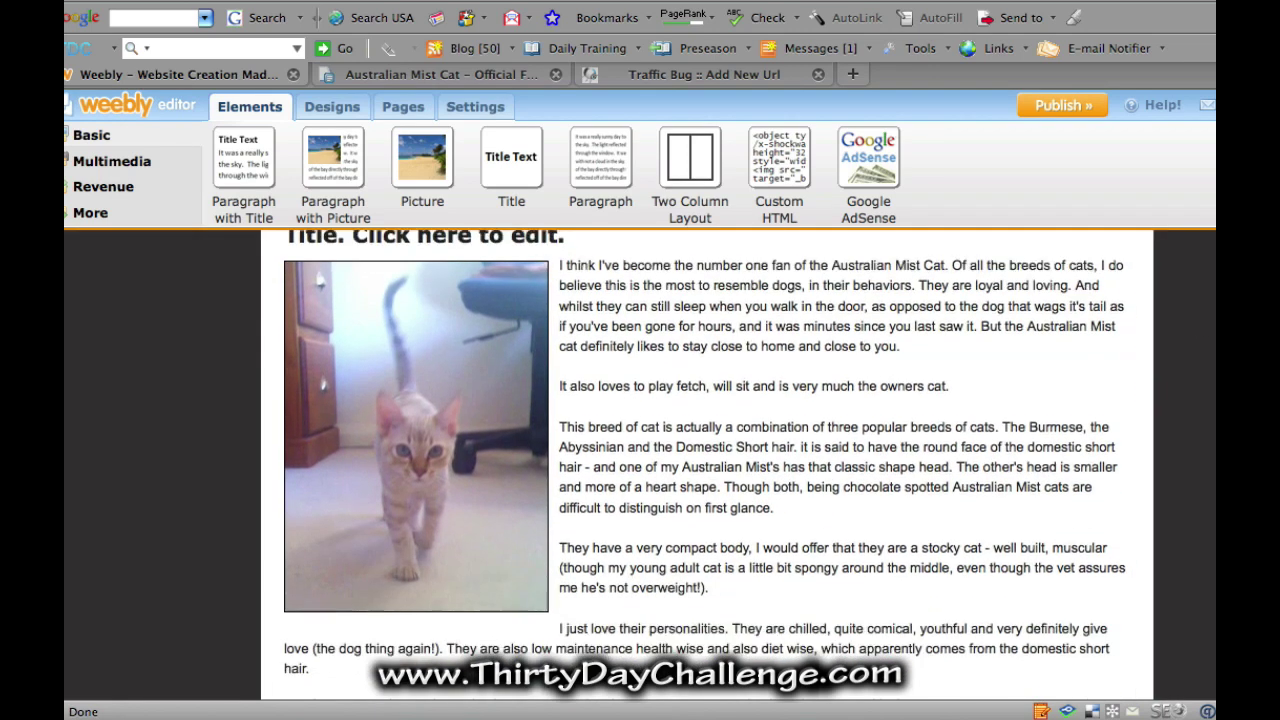
pyautogui.click(812, 385)
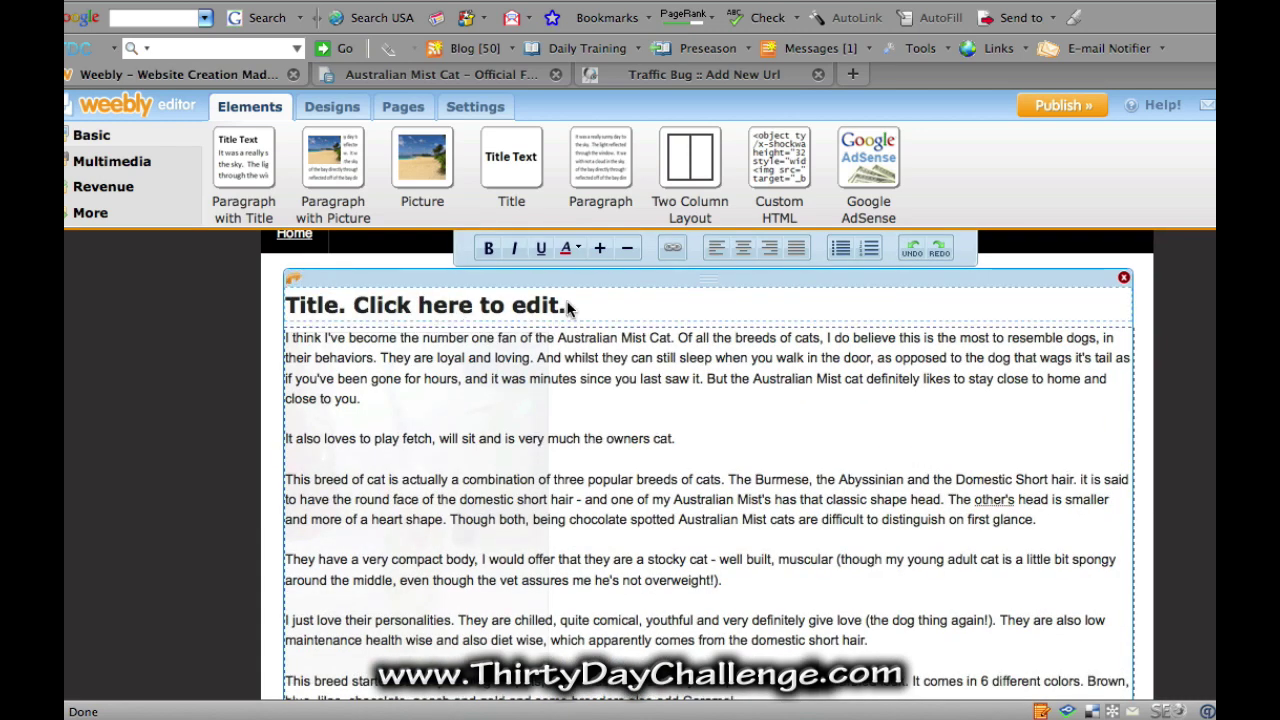
# Step: Replace the placeholder title above the photo with "Australian Mist Cat - Why I'm Their Biggest Fan!"
pyautogui.click(479, 304)
pyautogui.moveTo(479, 304); pyautogui.dragTo(578, 307)
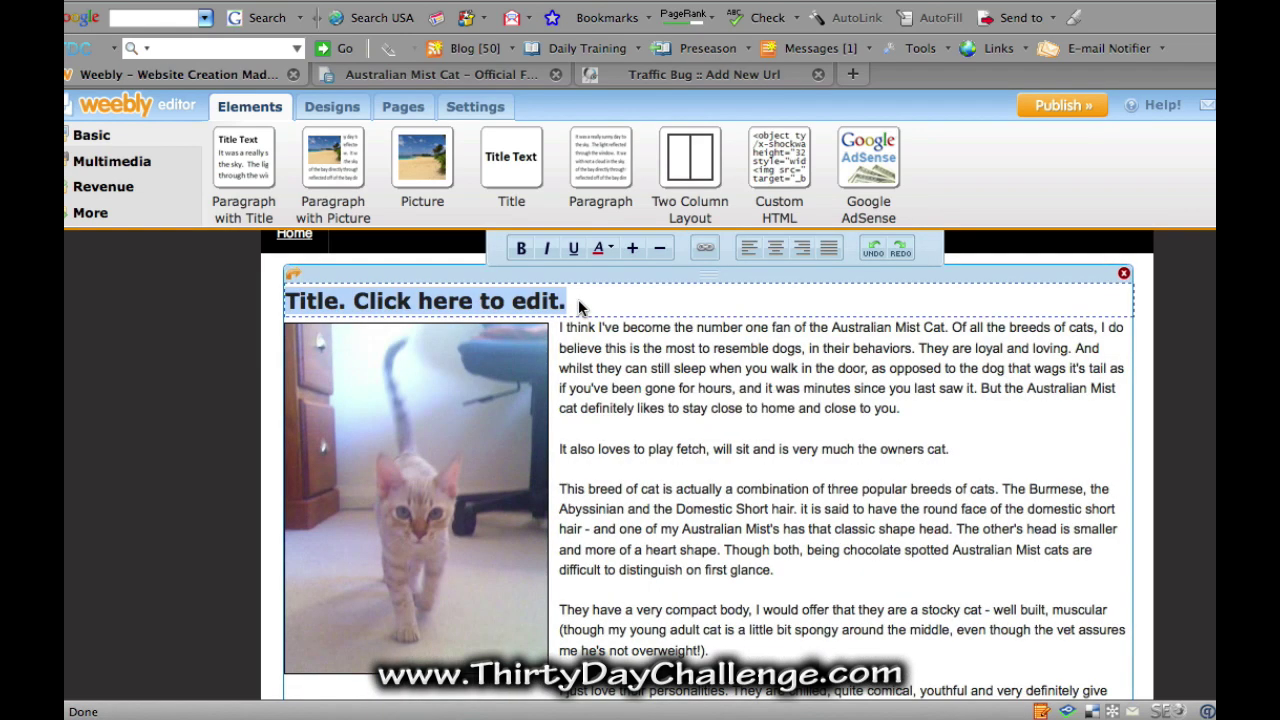
pyautogui.write('Austraia')
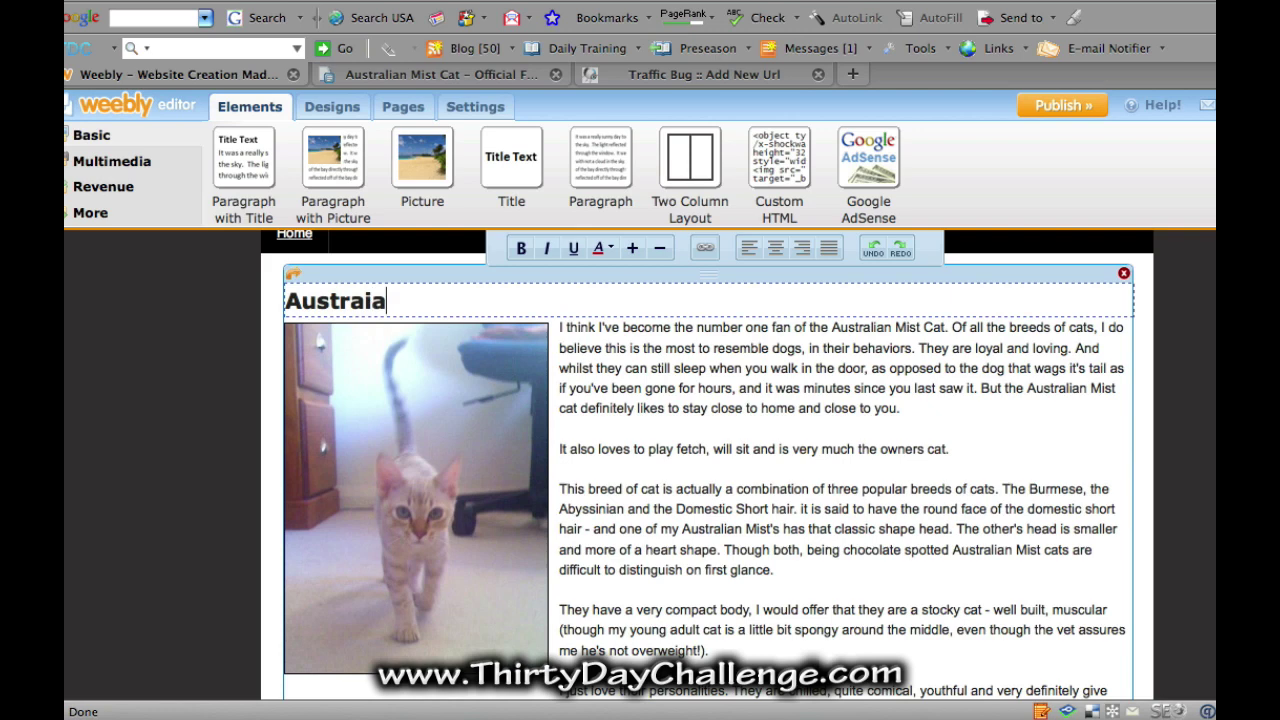
pyautogui.press('BackSpace')
pyautogui.press('BackSpace')
pyautogui.write('lian Mist Cat - ')
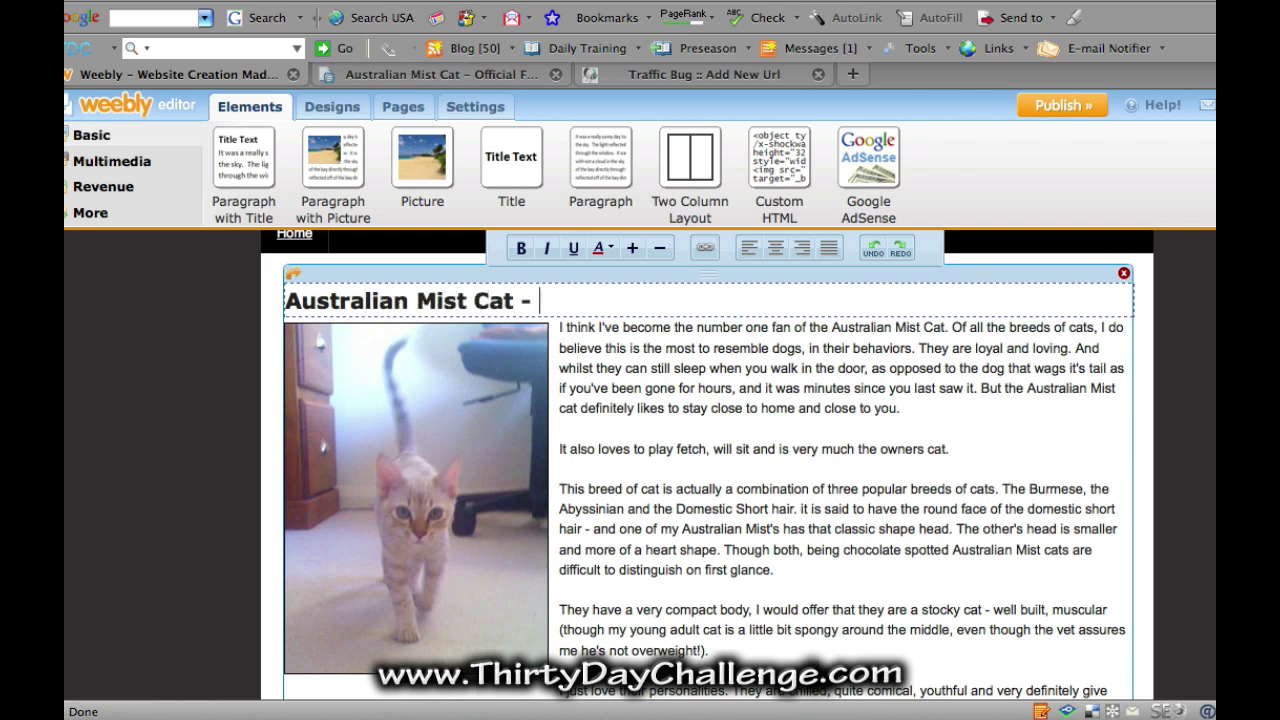
pyautogui.write("Why I'm")
pyautogui.write('Thier')
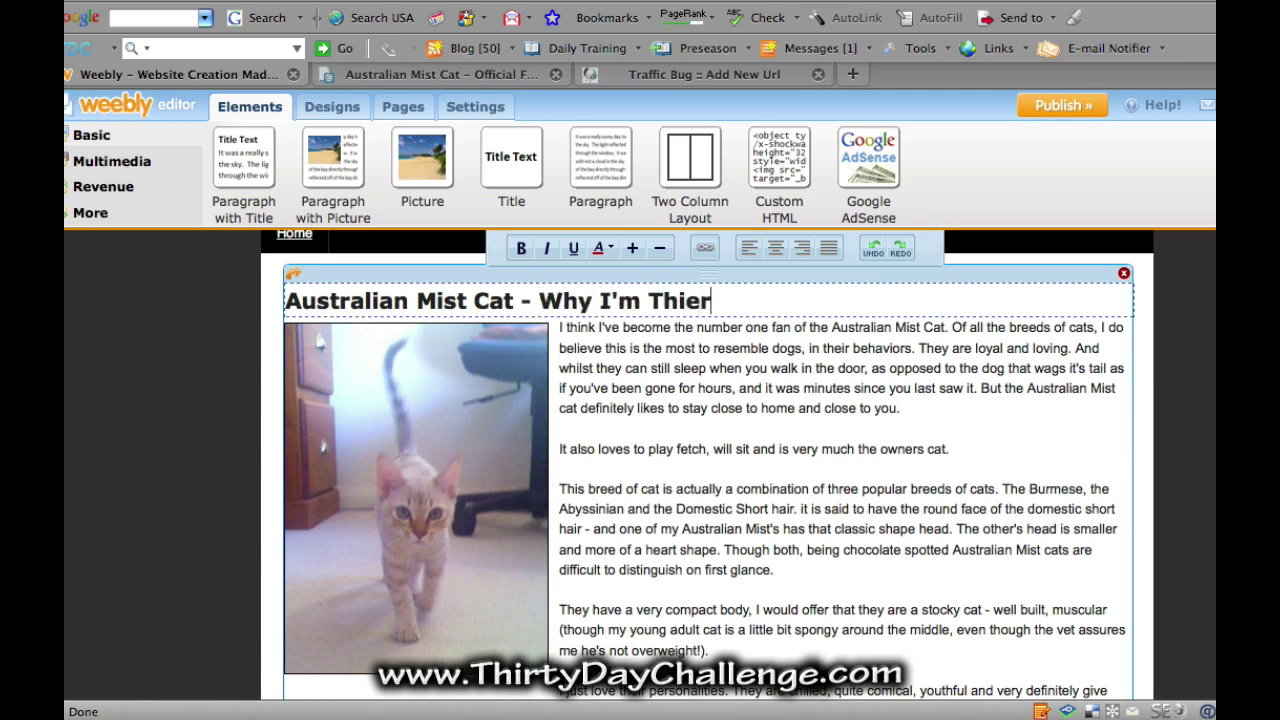
pyautogui.press('BackSpace')
pyautogui.press('BackSpace')
pyautogui.write('eir Bigg')
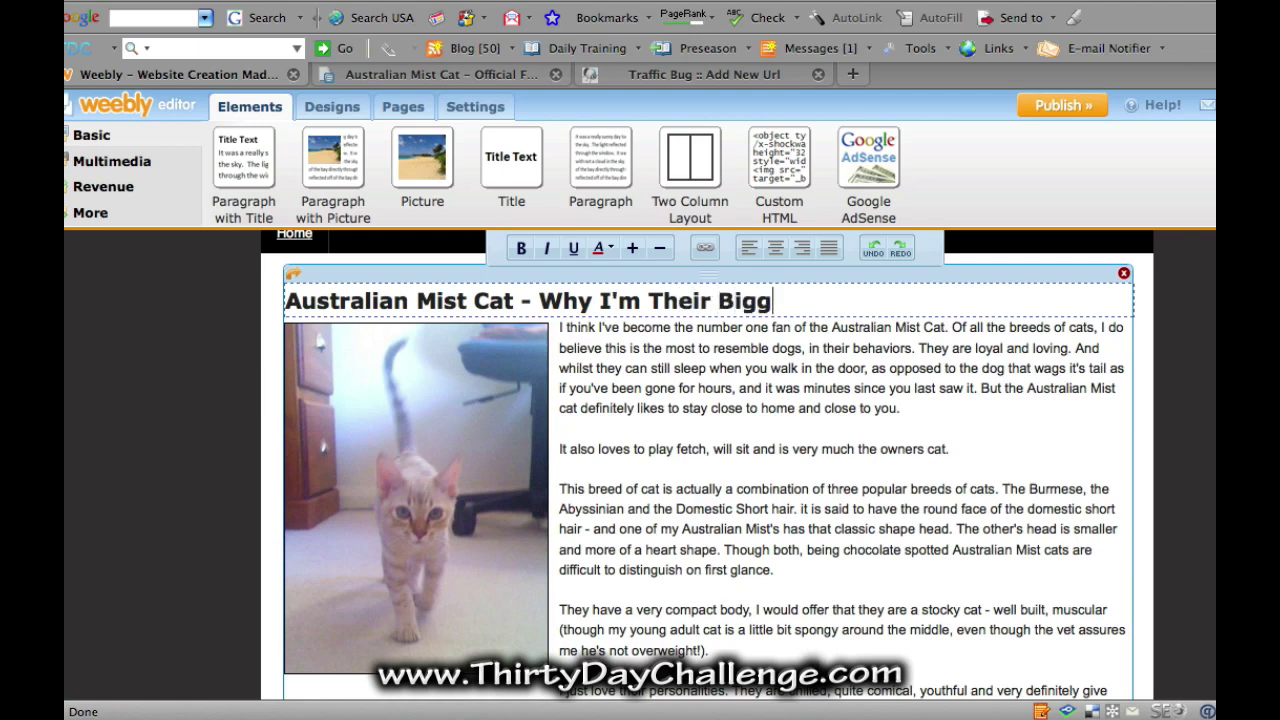
pyautogui.write('est Fan!')
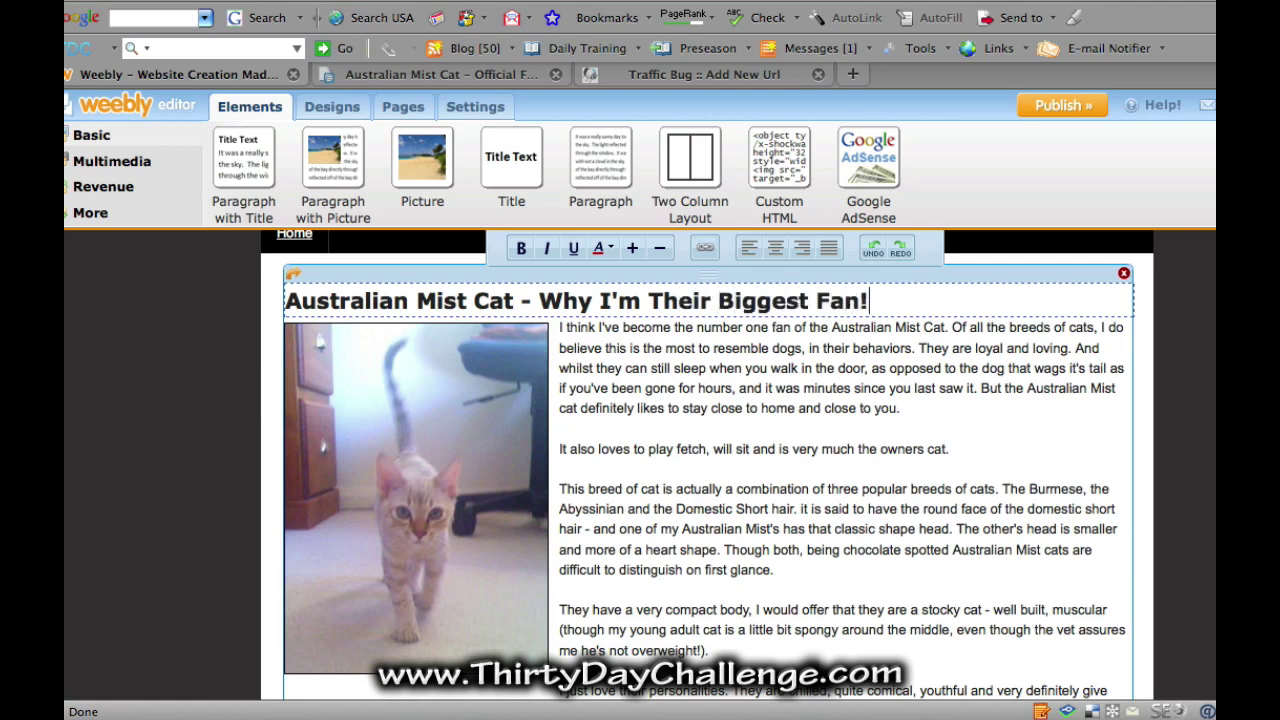
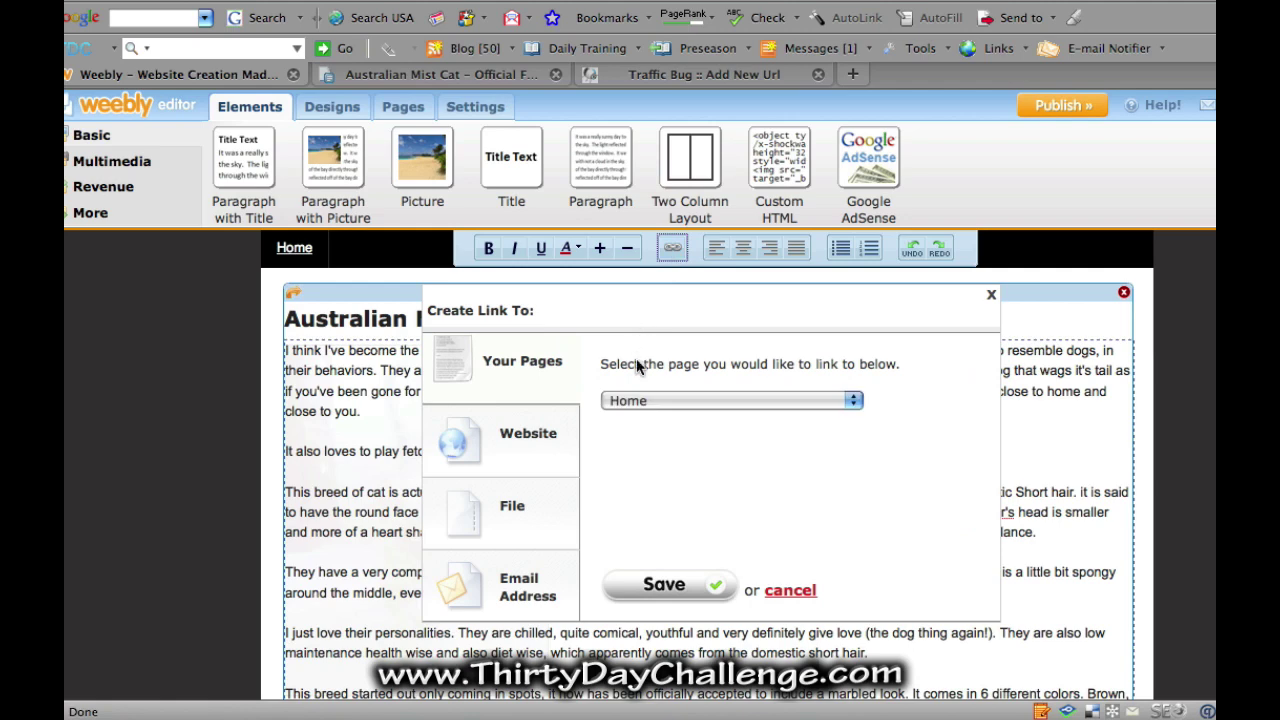
pyautogui.click(512, 452)
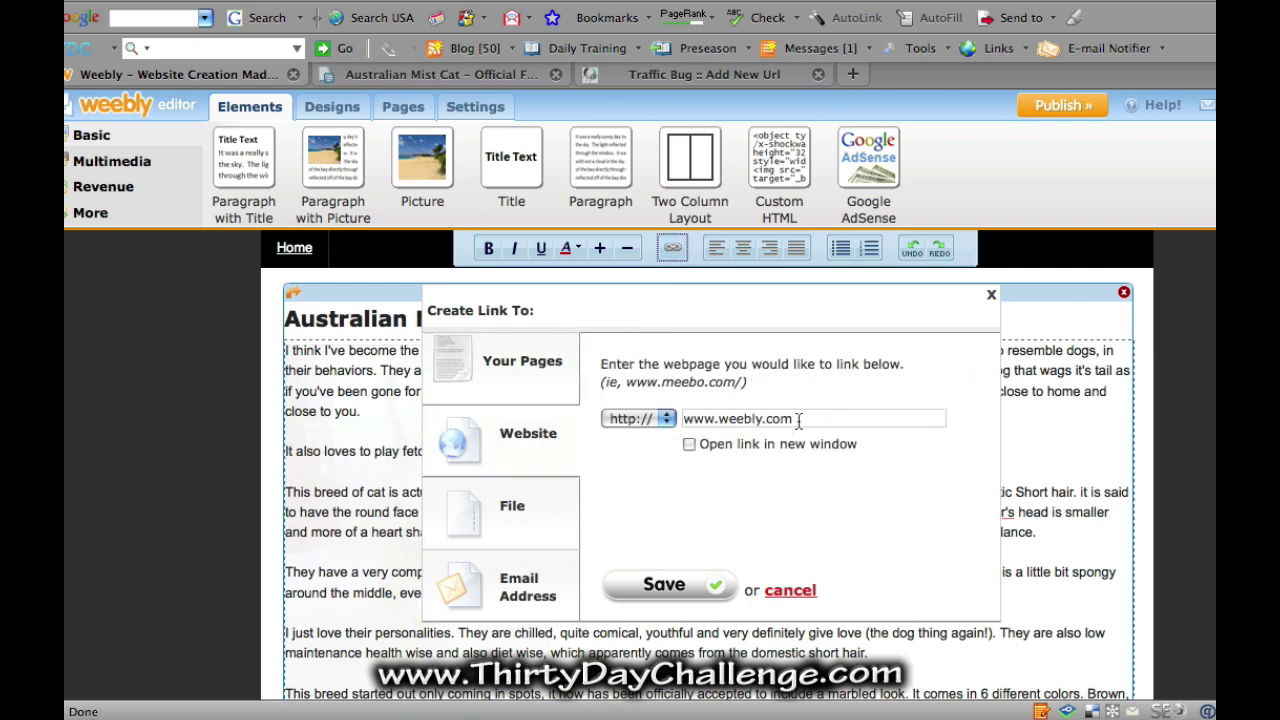
pyautogui.moveTo(797, 420); pyautogui.dragTo(718, 421)
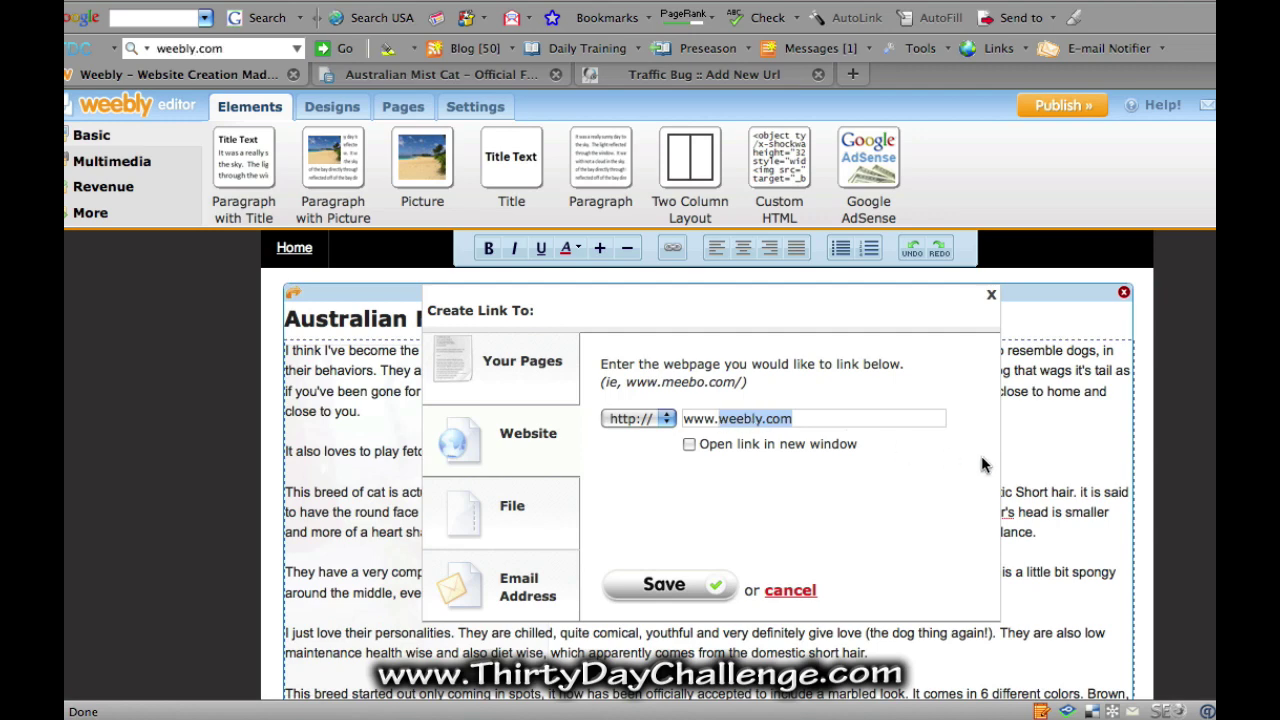
pyautogui.write('australianm')
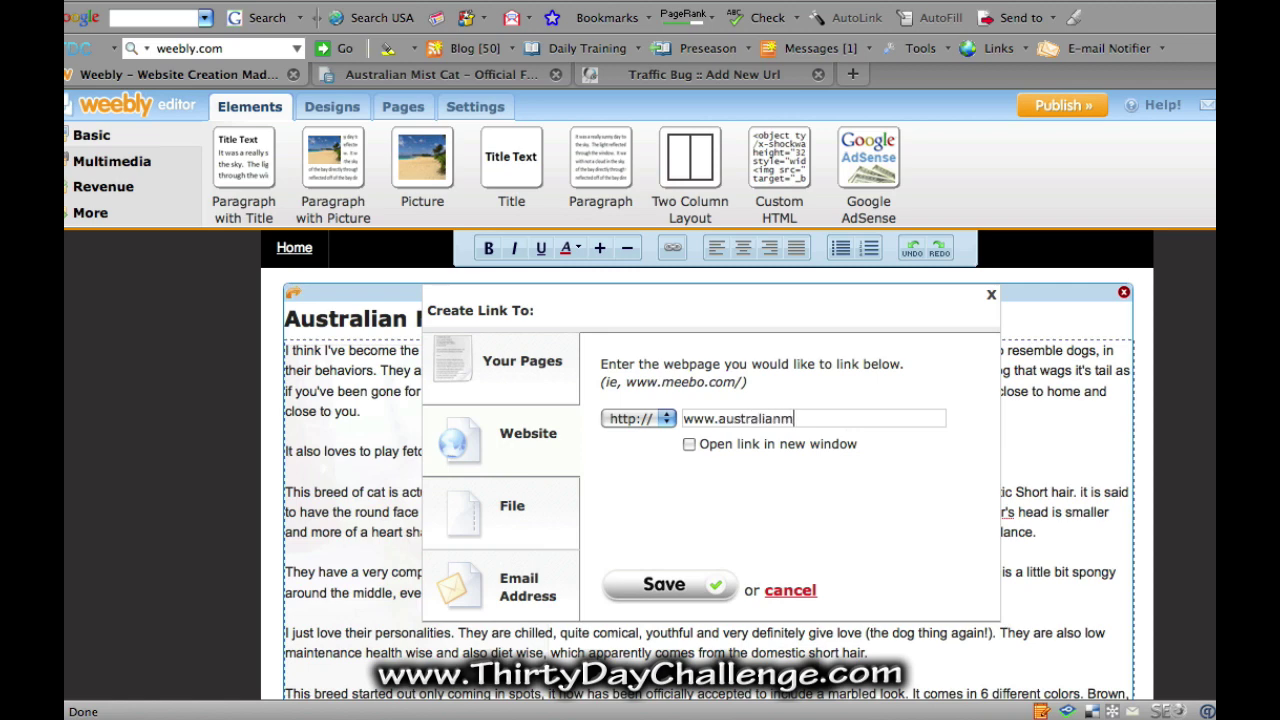
pyautogui.write('istcat.com')
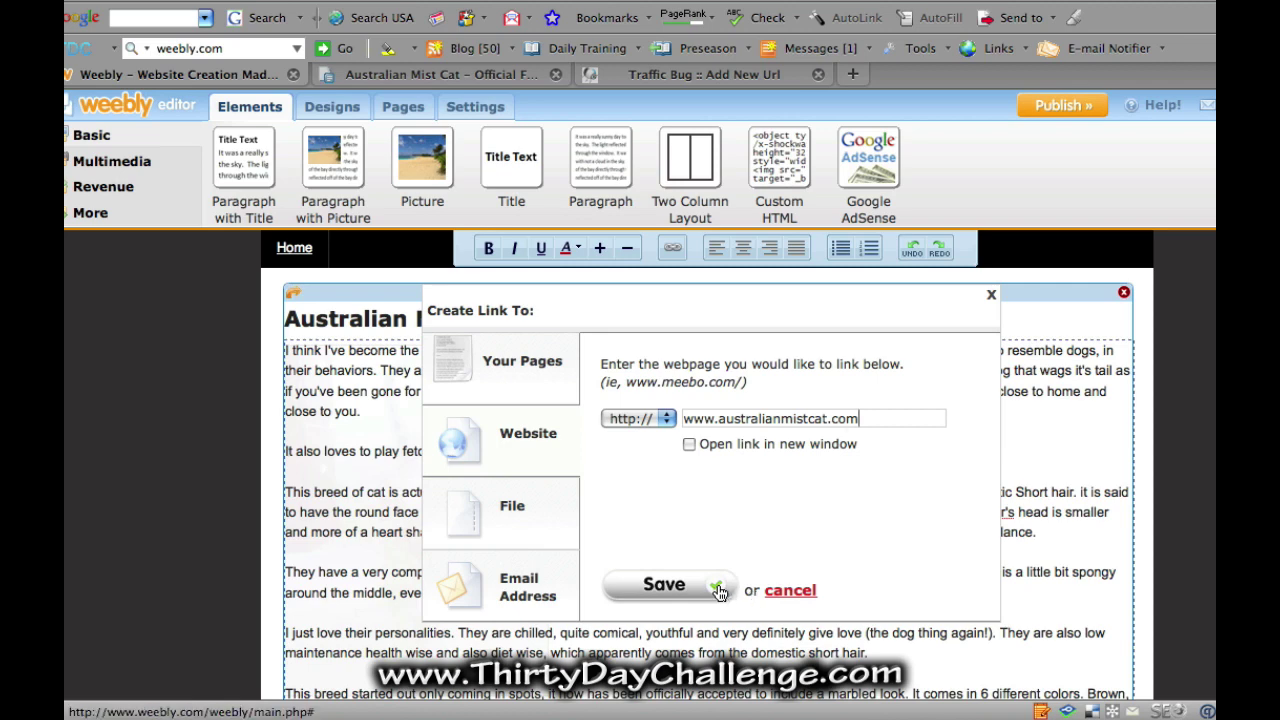
pyautogui.click(728, 597)
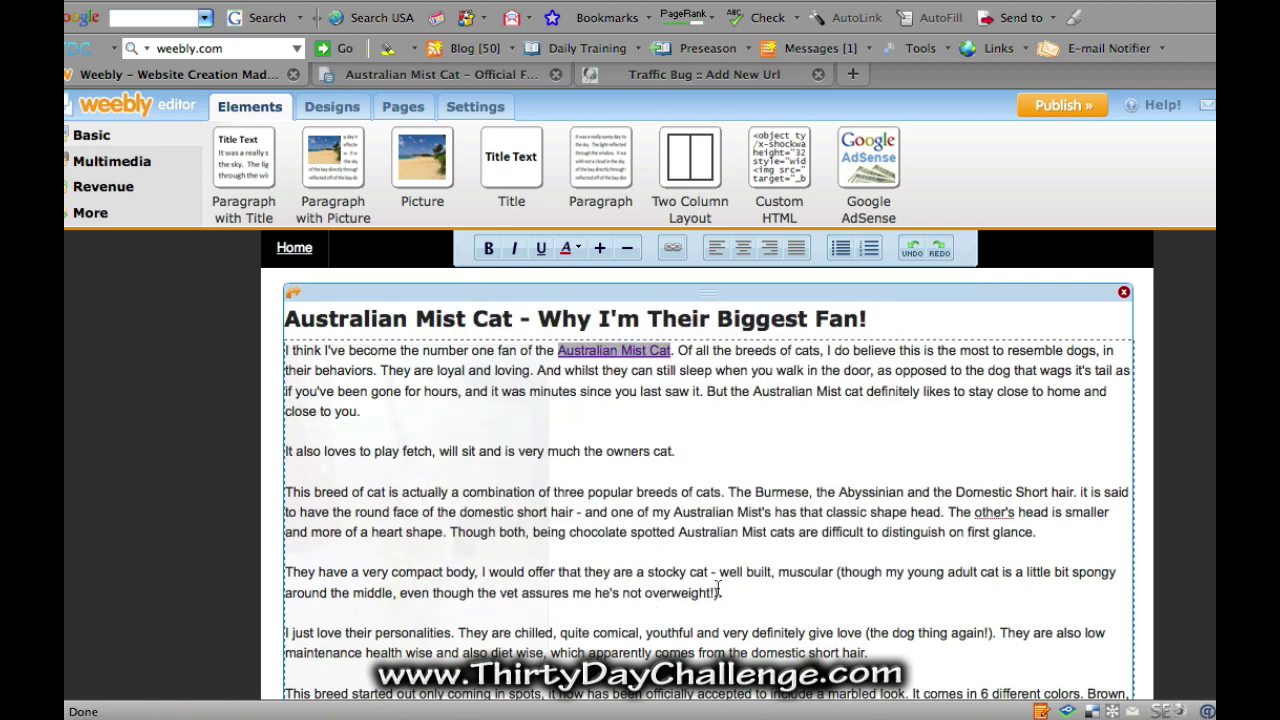
pyautogui.click(488, 248)
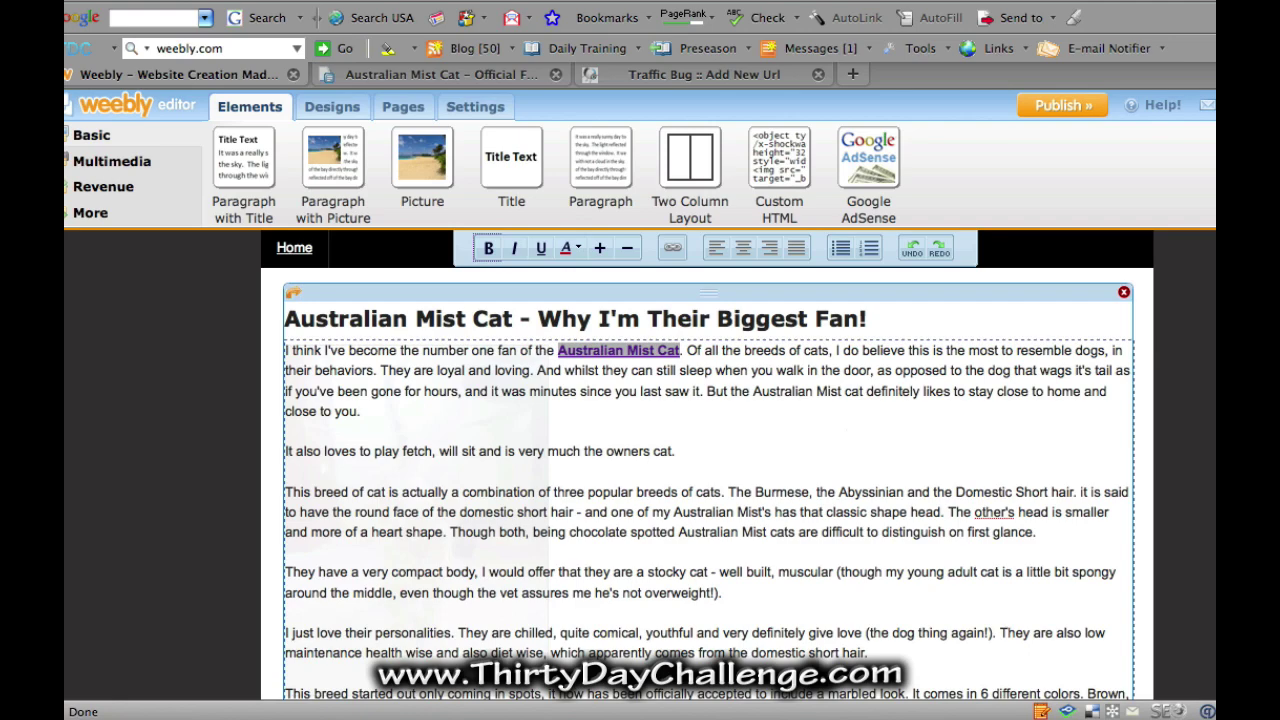
# Step: Review the whole article page, checking the text layout around the photo and the keyword links in the body and closing sentence
pyautogui.scroll(-6, 707, 465)
pyautogui.scroll(6, 1178, 450)
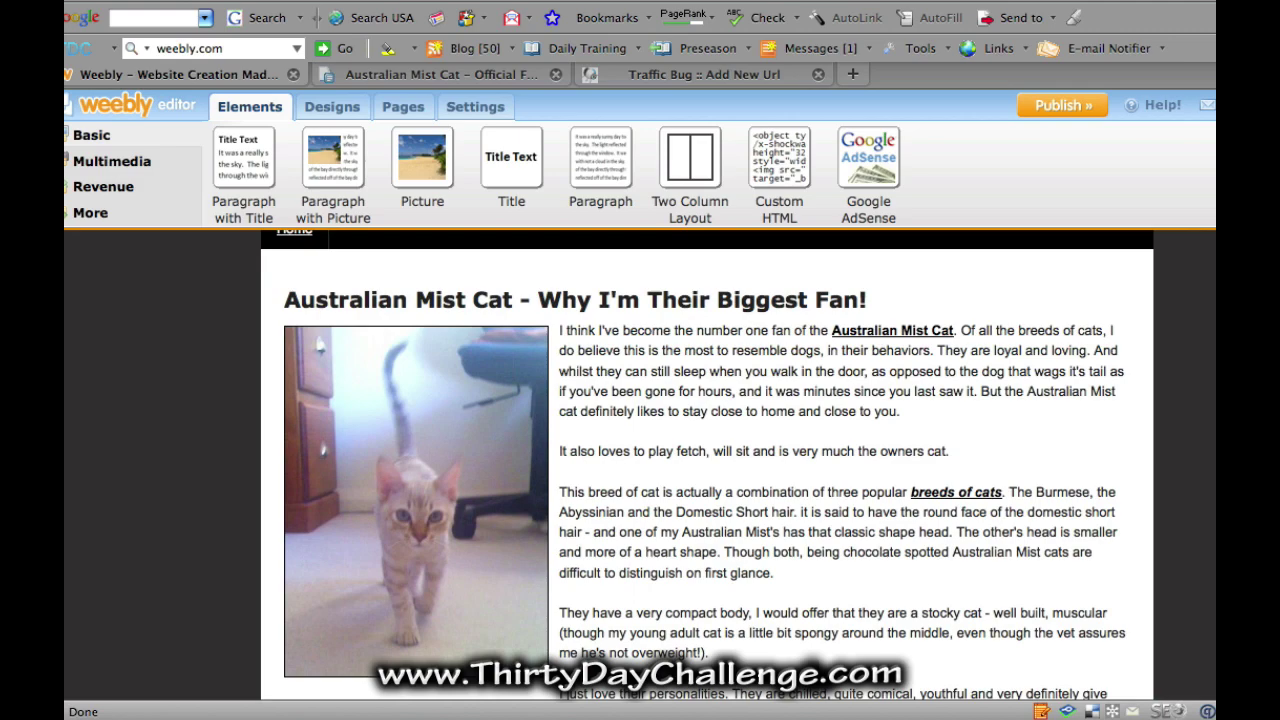
pyautogui.scroll(-6, 707, 465)
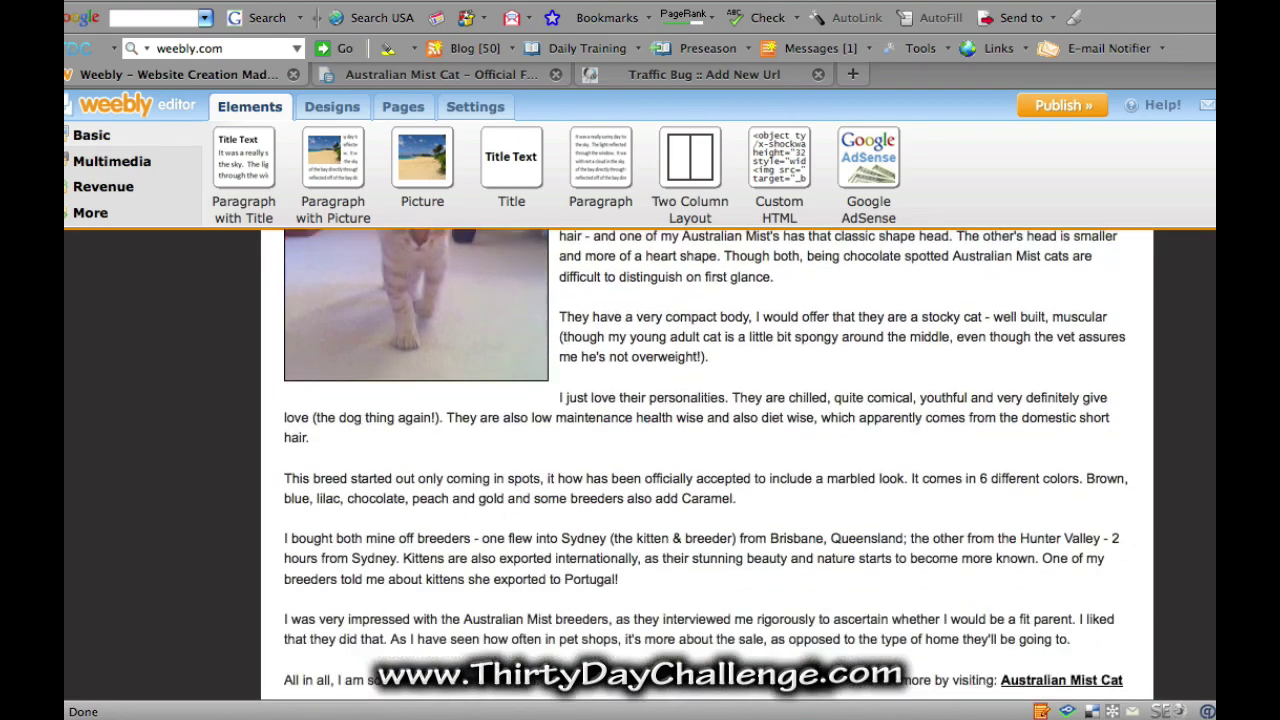
pyautogui.scroll(-2, 707, 450)
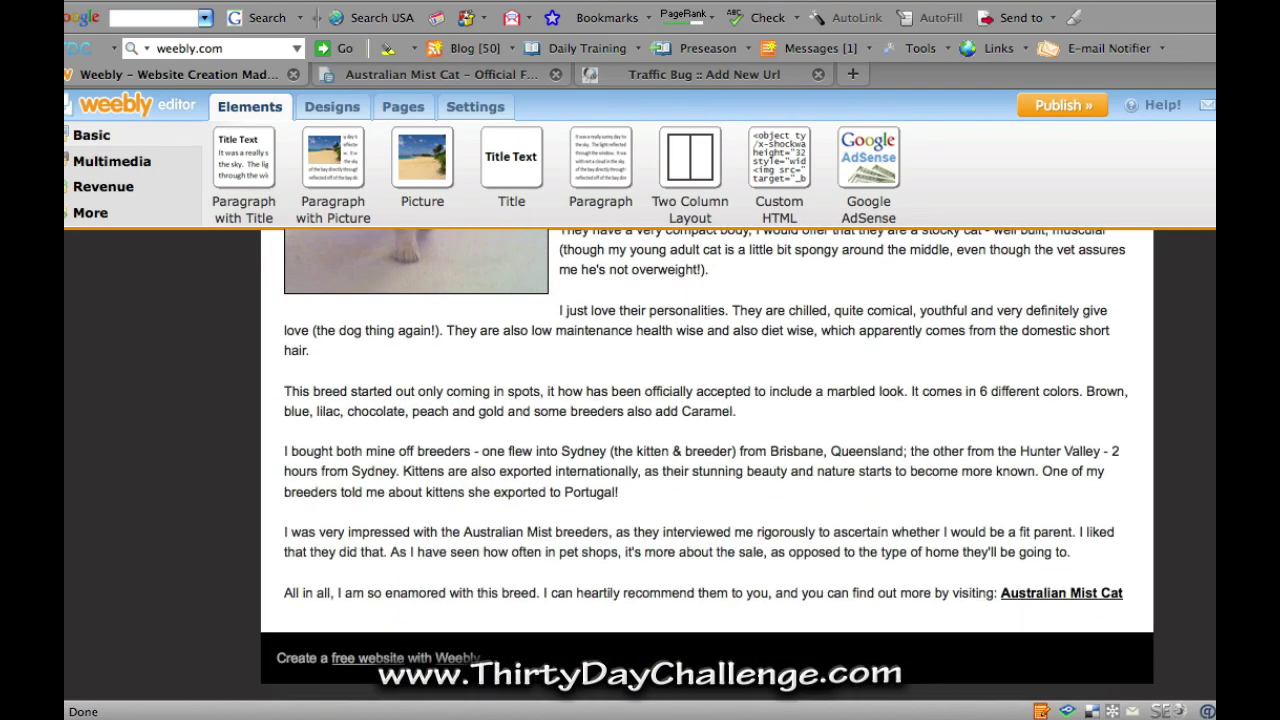
pyautogui.click(1074, 597)
pyautogui.scroll(9, 942, 533)
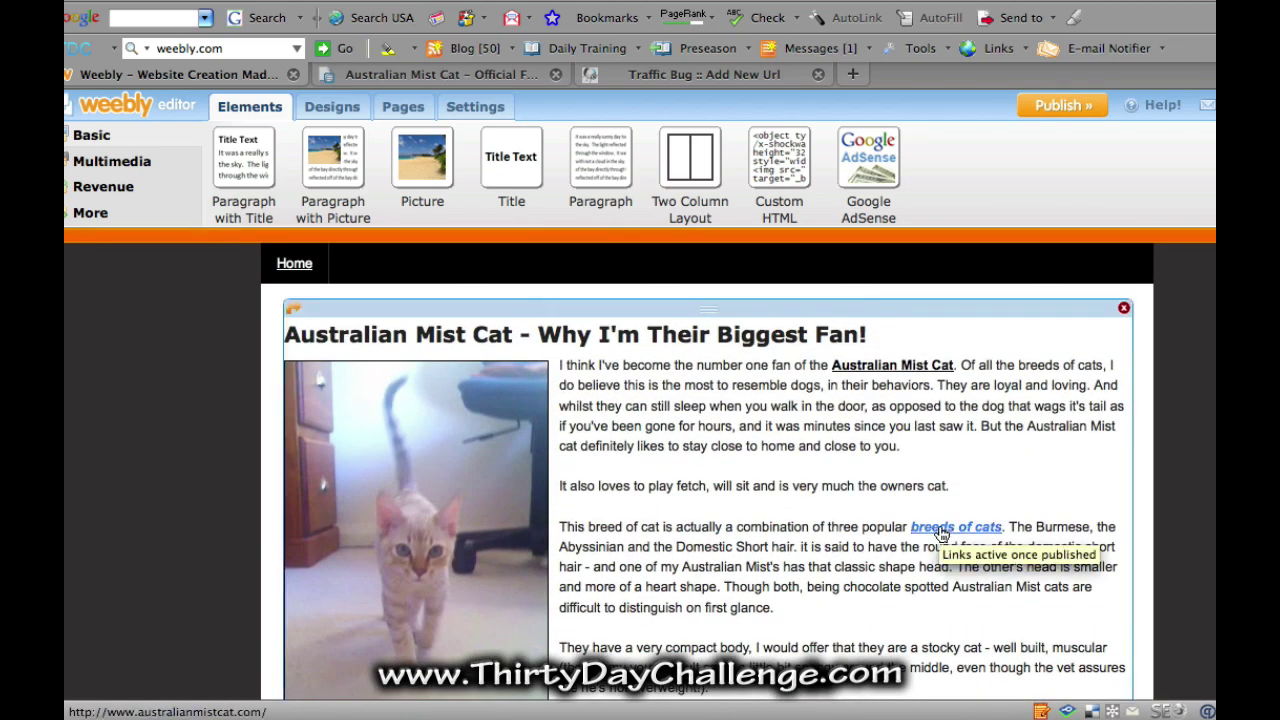
pyautogui.click(1143, 458)
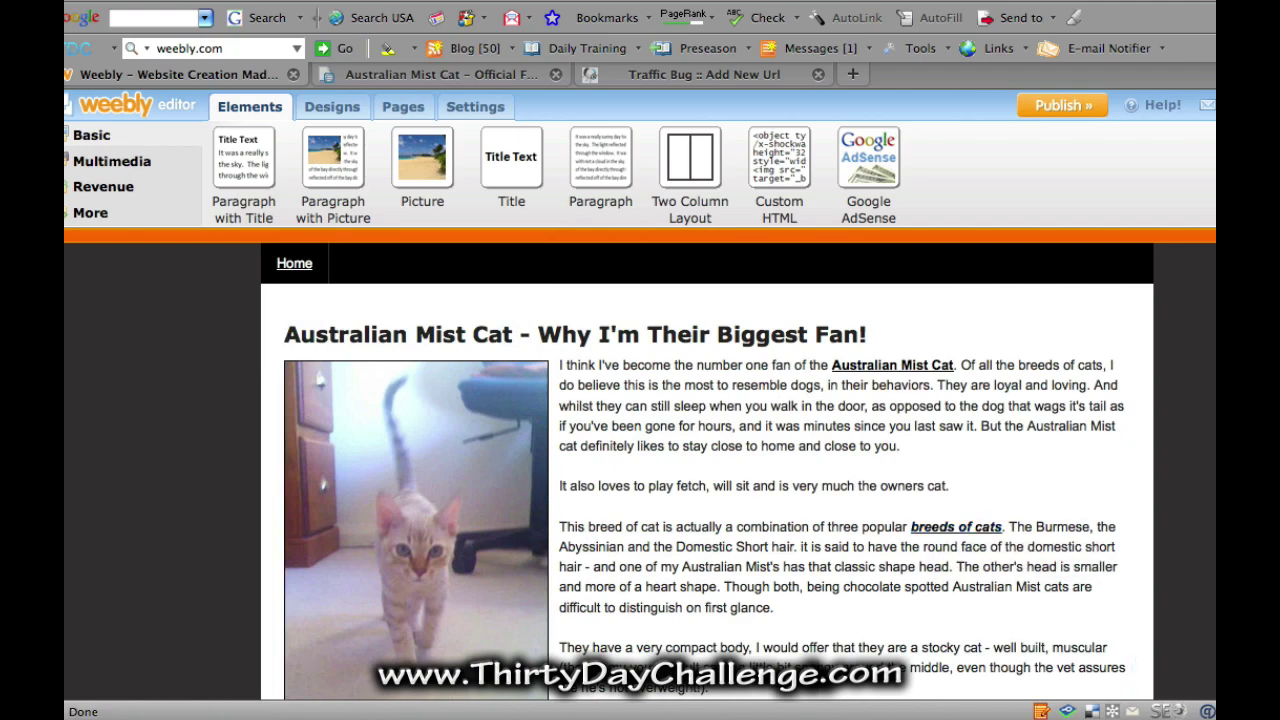
pyautogui.scroll(-2, 640, 465)
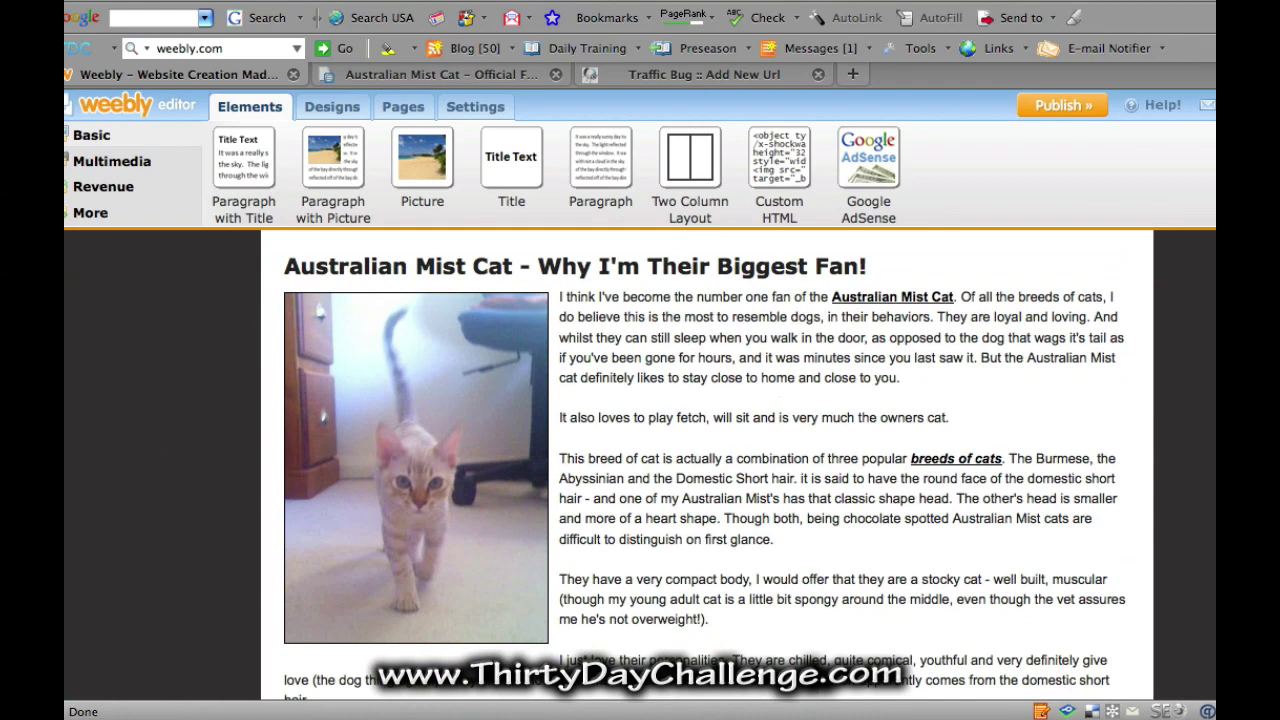
pyautogui.scroll(-3, 916, 358)
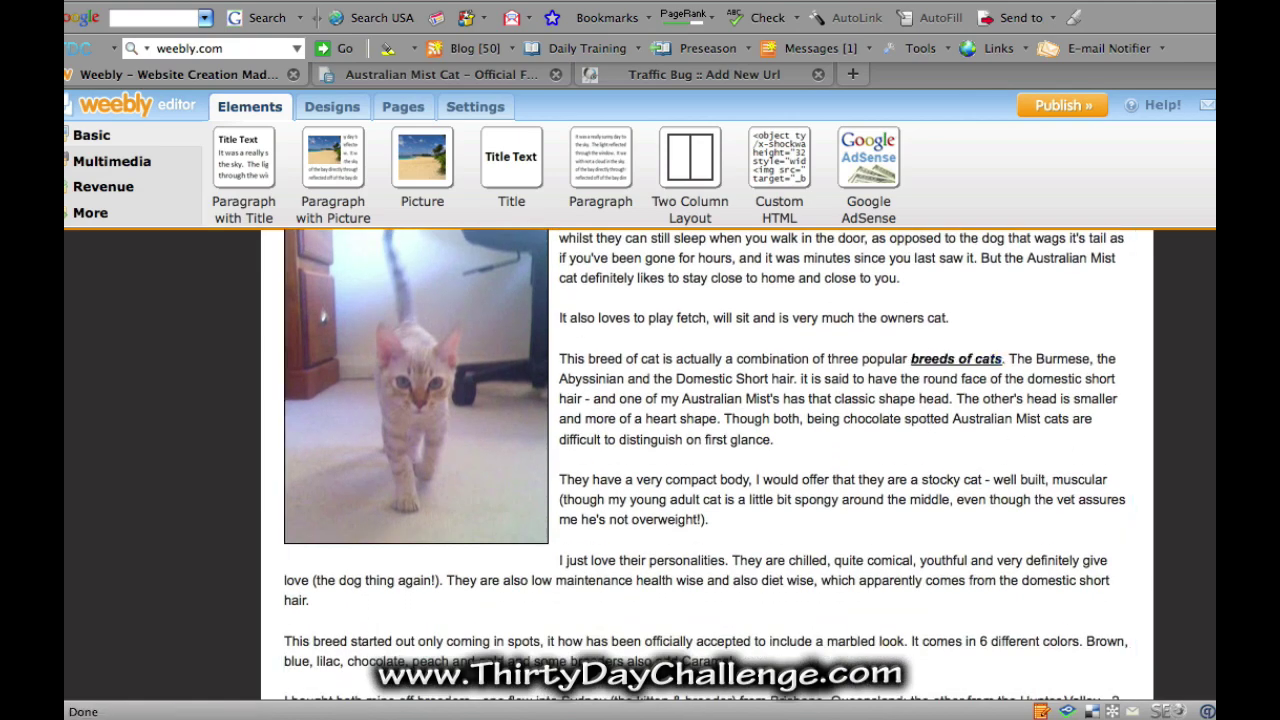
pyautogui.scroll(5, 708, 465)
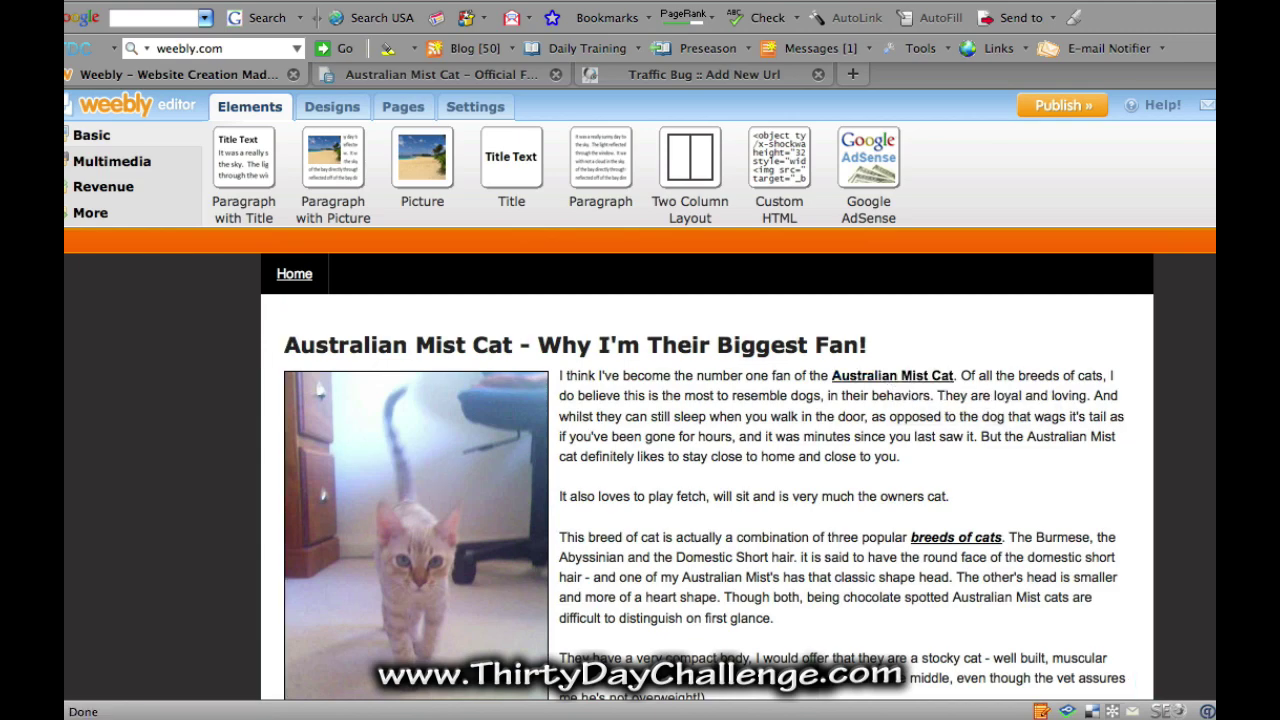
pyautogui.scroll(-10, 708, 465)
pyautogui.scroll(10, 708, 465)
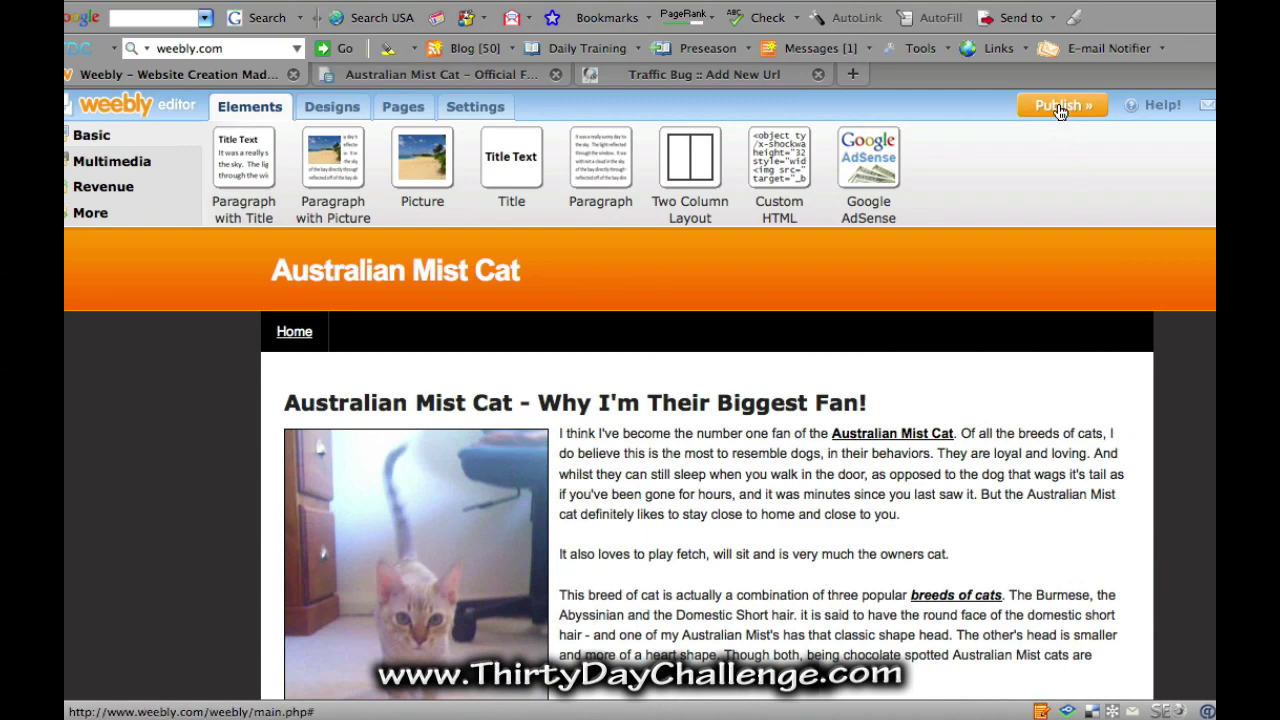
# Step: Publish the site on the weebly.com subdomain "australianmistcat" and dismiss the publishing confirmation
pyautogui.click(1060, 107)
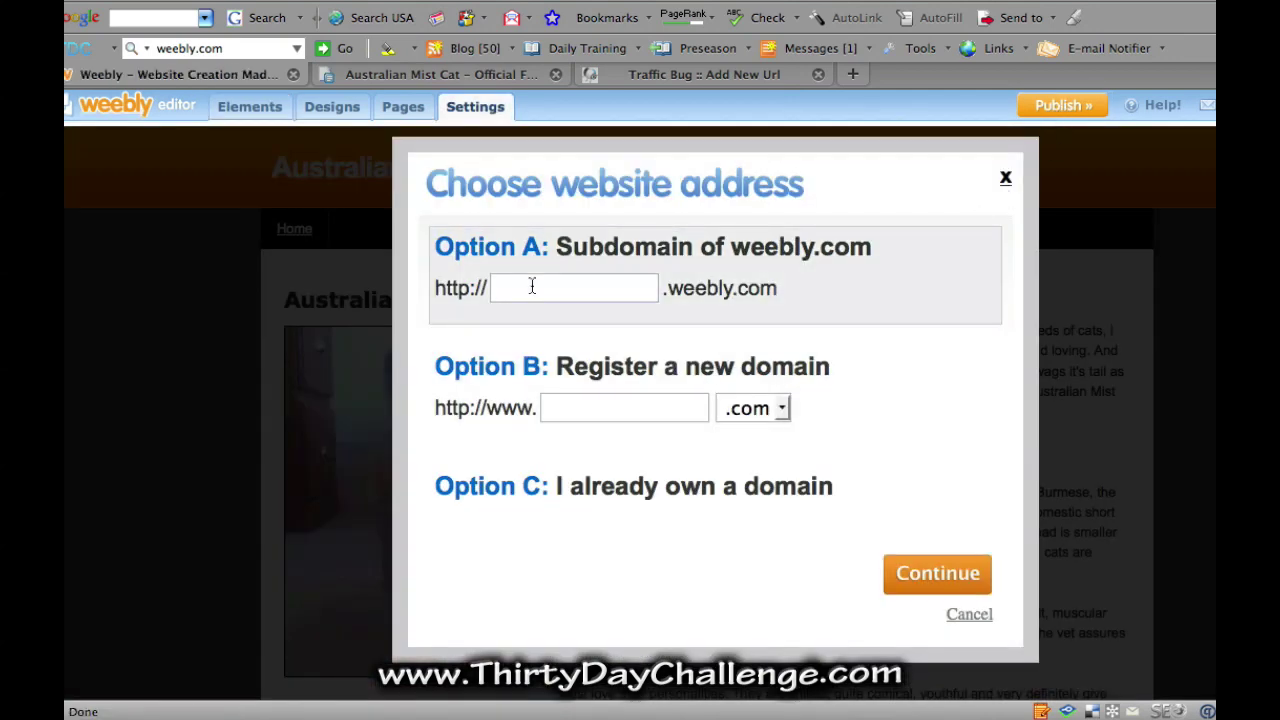
pyautogui.click(532, 287)
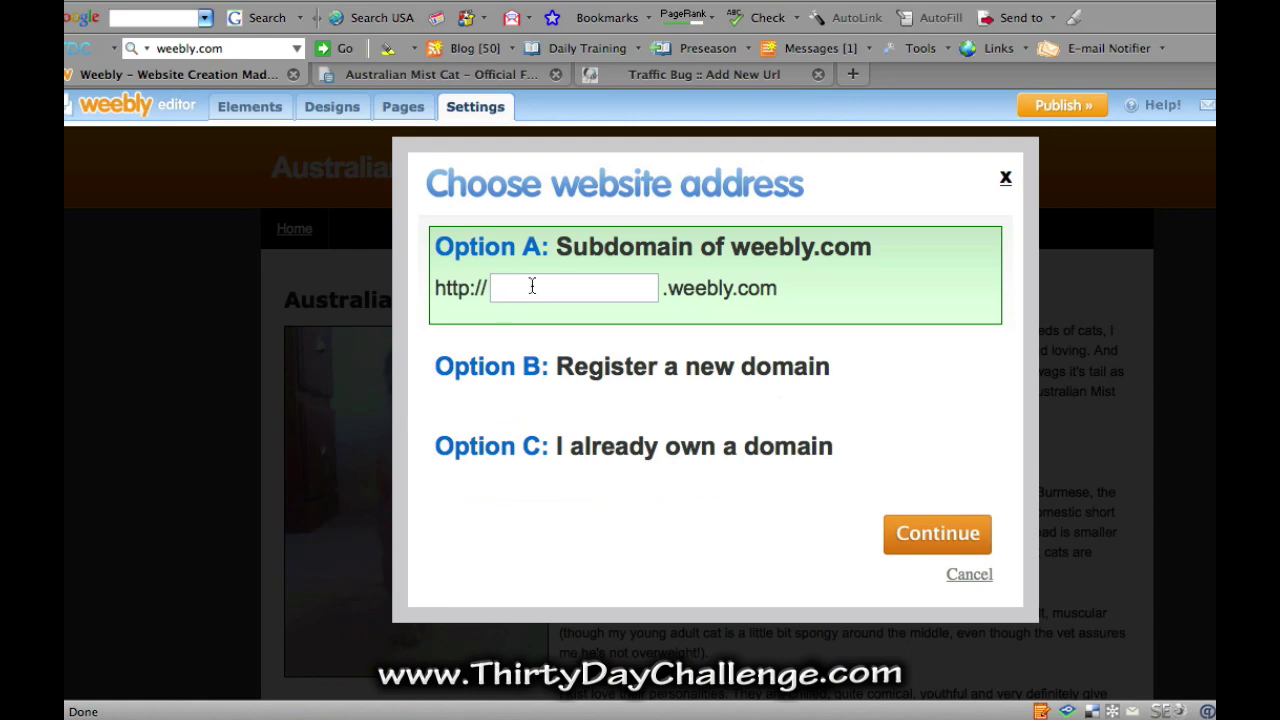
pyautogui.write('australian')
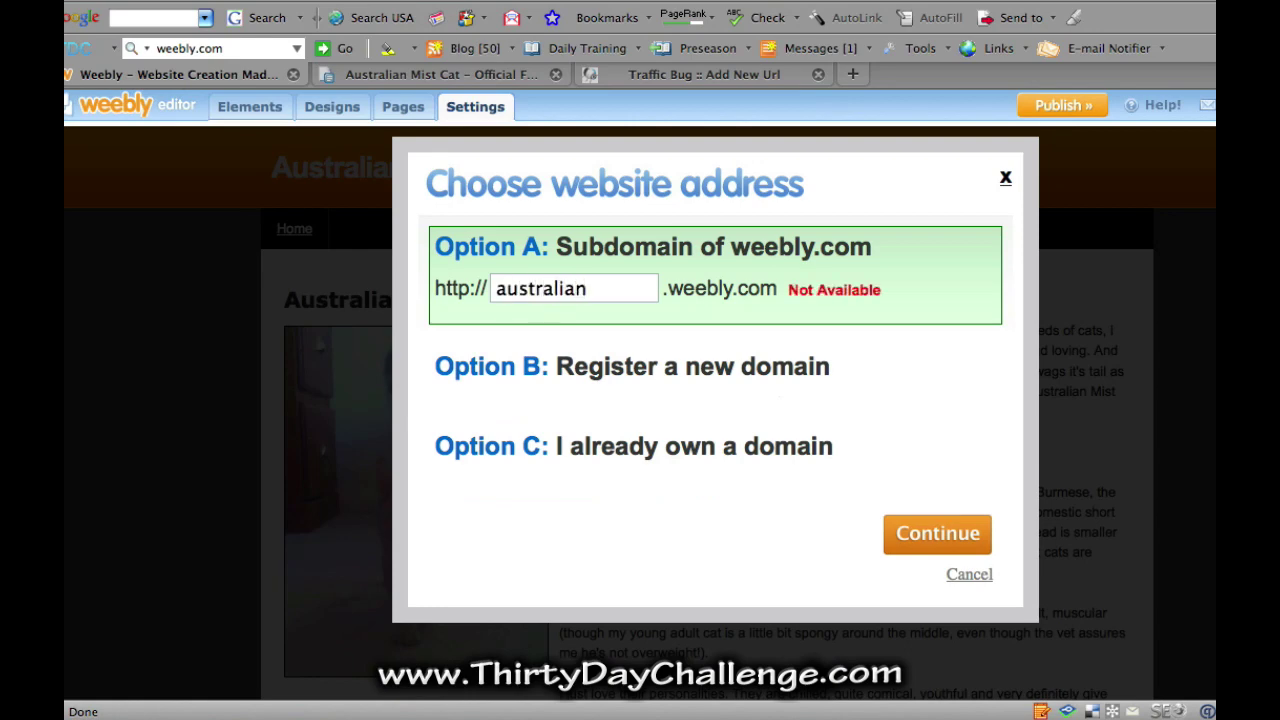
pyautogui.write('mistcat')
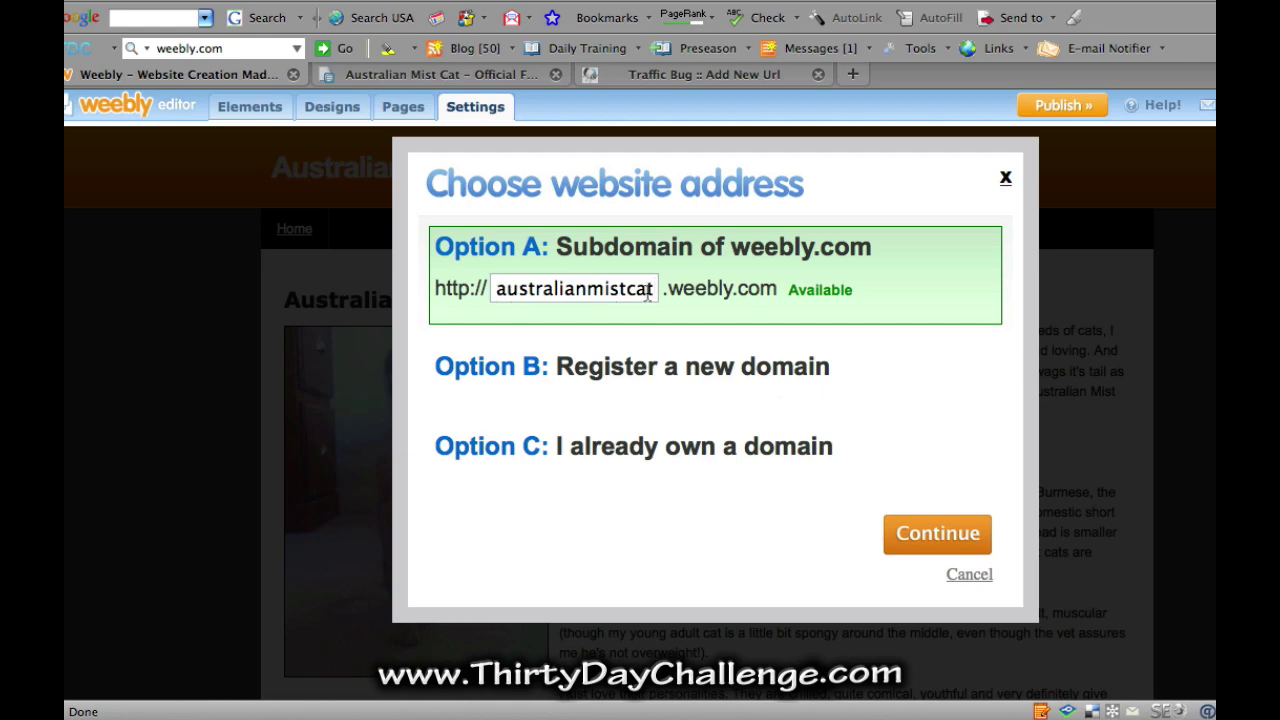
pyautogui.click(938, 538)
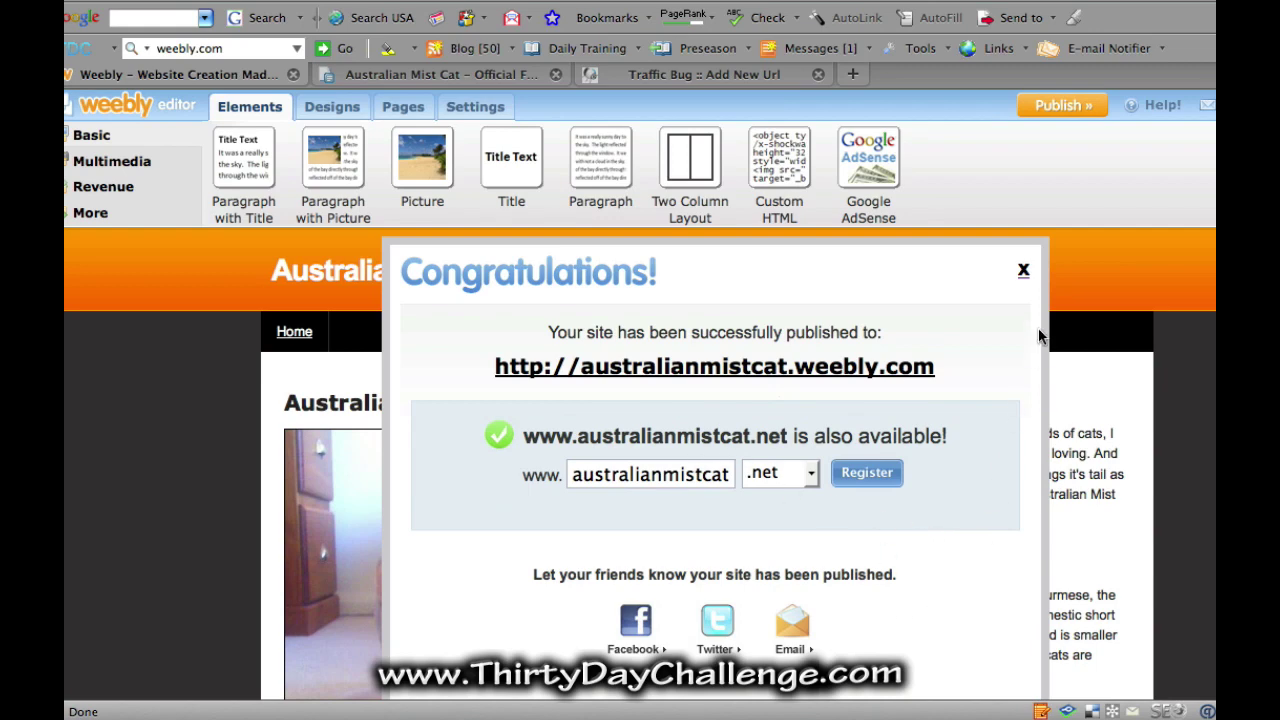
pyautogui.click(1023, 270)
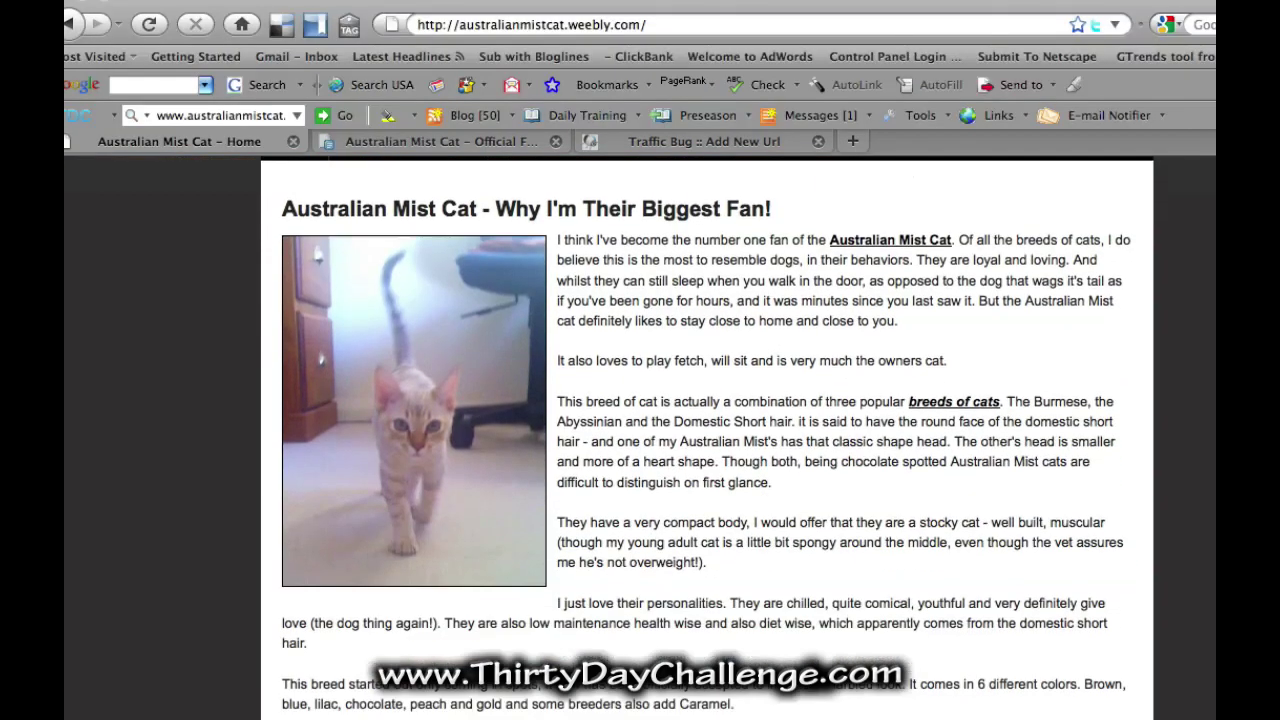
# Step: Examine the published site from its header to the closing link, including the photo and article text
pyautogui.scroll(-5, 707, 430)
pyautogui.scroll(6, 980, 309)
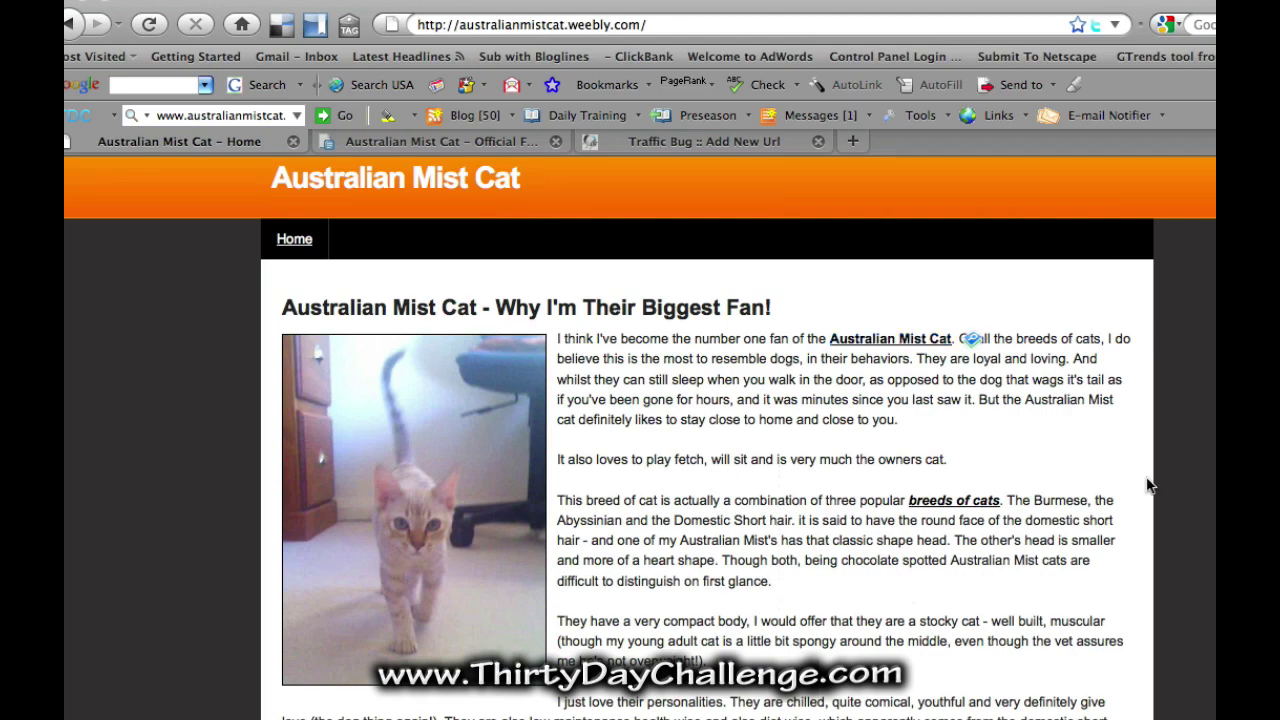
pyautogui.scroll(-6, 972, 340)
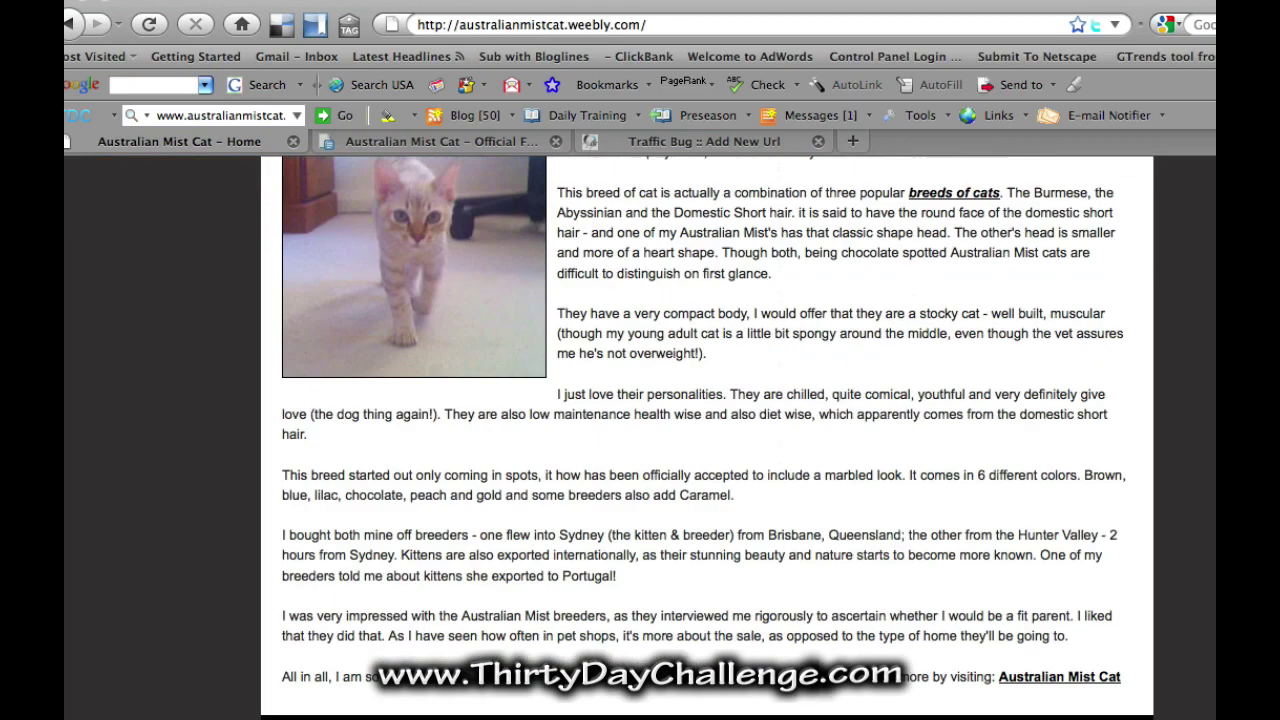
pyautogui.scroll(6, 608, 366)
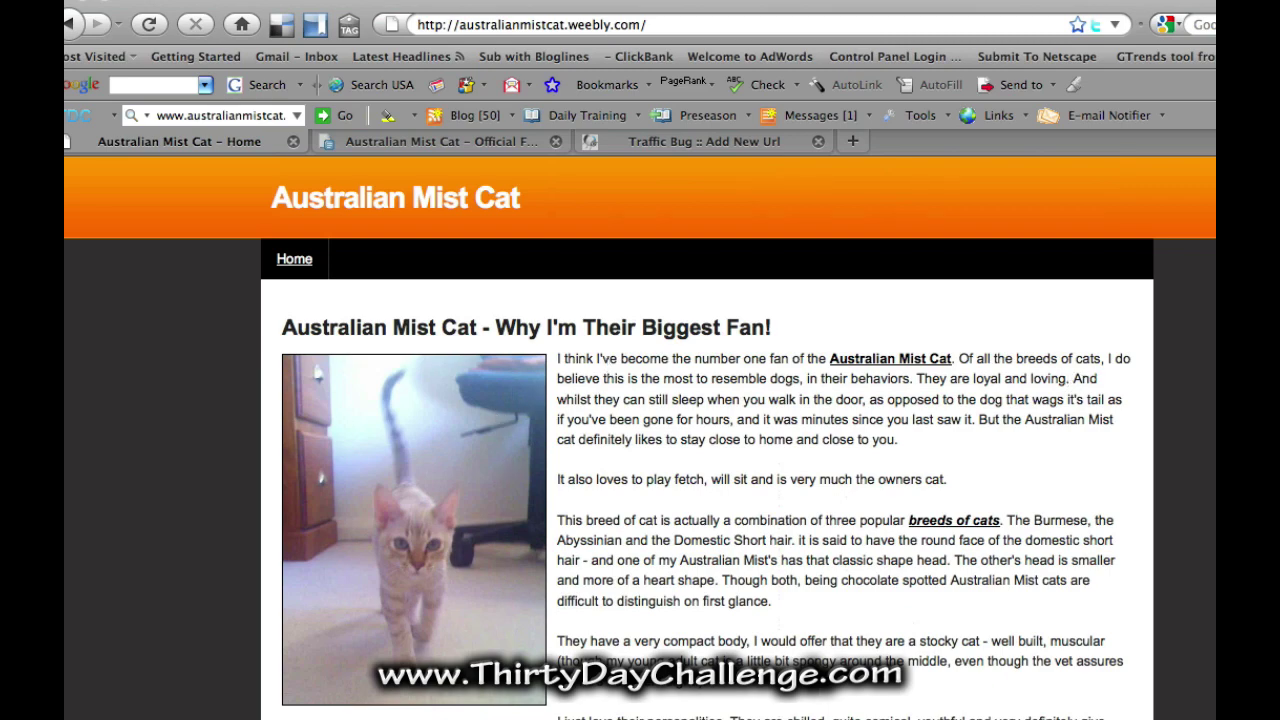
pyautogui.scroll(-5, 707, 440)
pyautogui.scroll(5, 707, 440)
pyautogui.scroll(-1, 707, 440)
pyautogui.scroll(-2, 707, 440)
pyautogui.scroll(4, 707, 440)
pyautogui.click(711, 141)
pyautogui.click(505, 367)
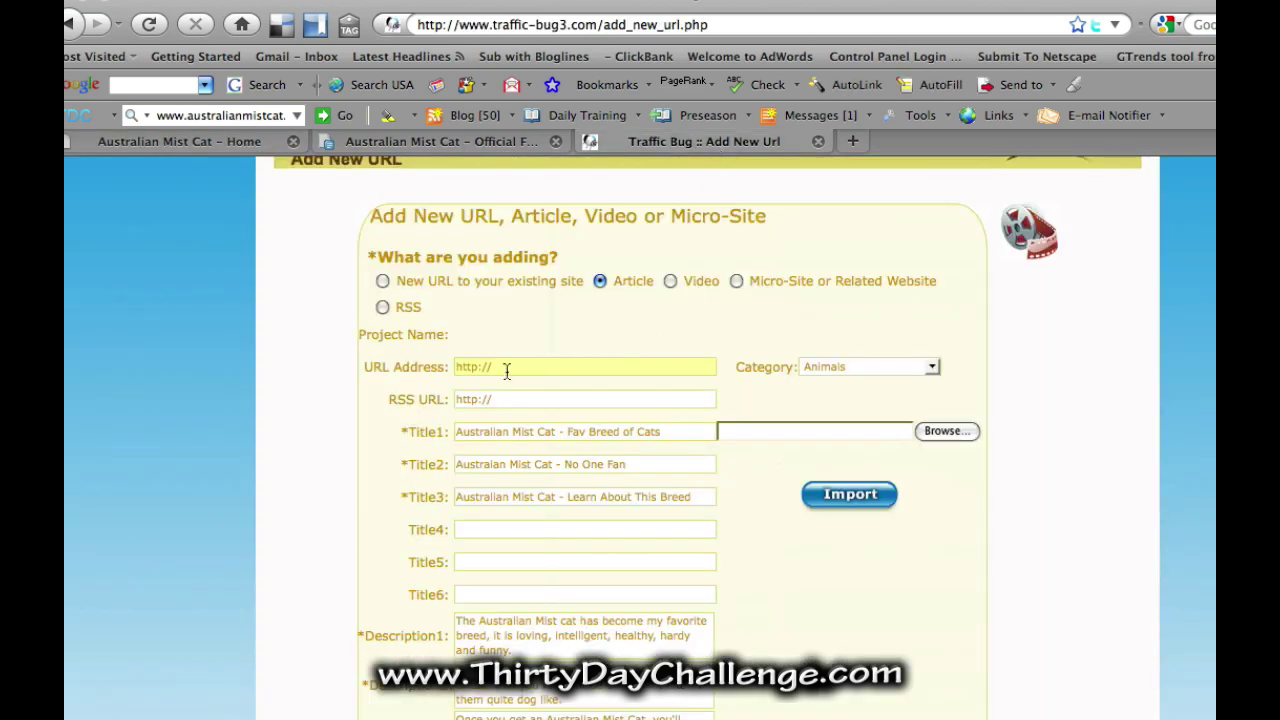
pyautogui.write('australianmistcat.weebly.com/')
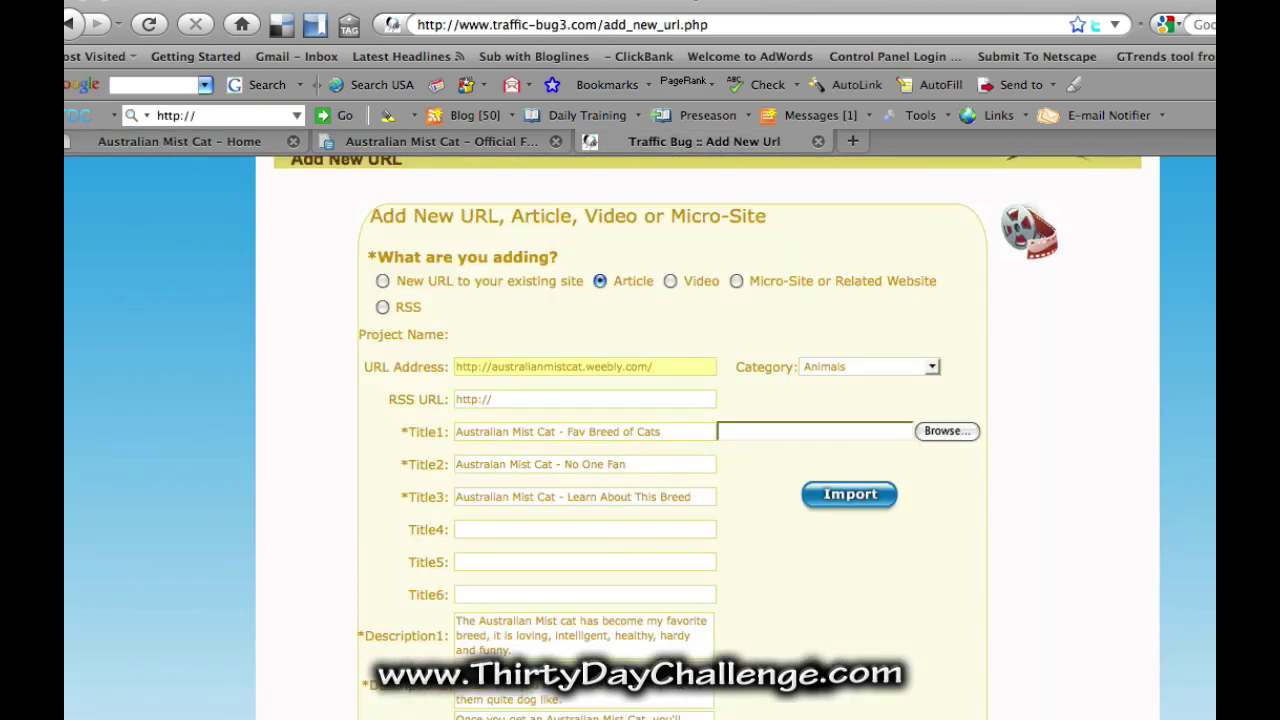
pyautogui.scroll(-1, 709, 438)
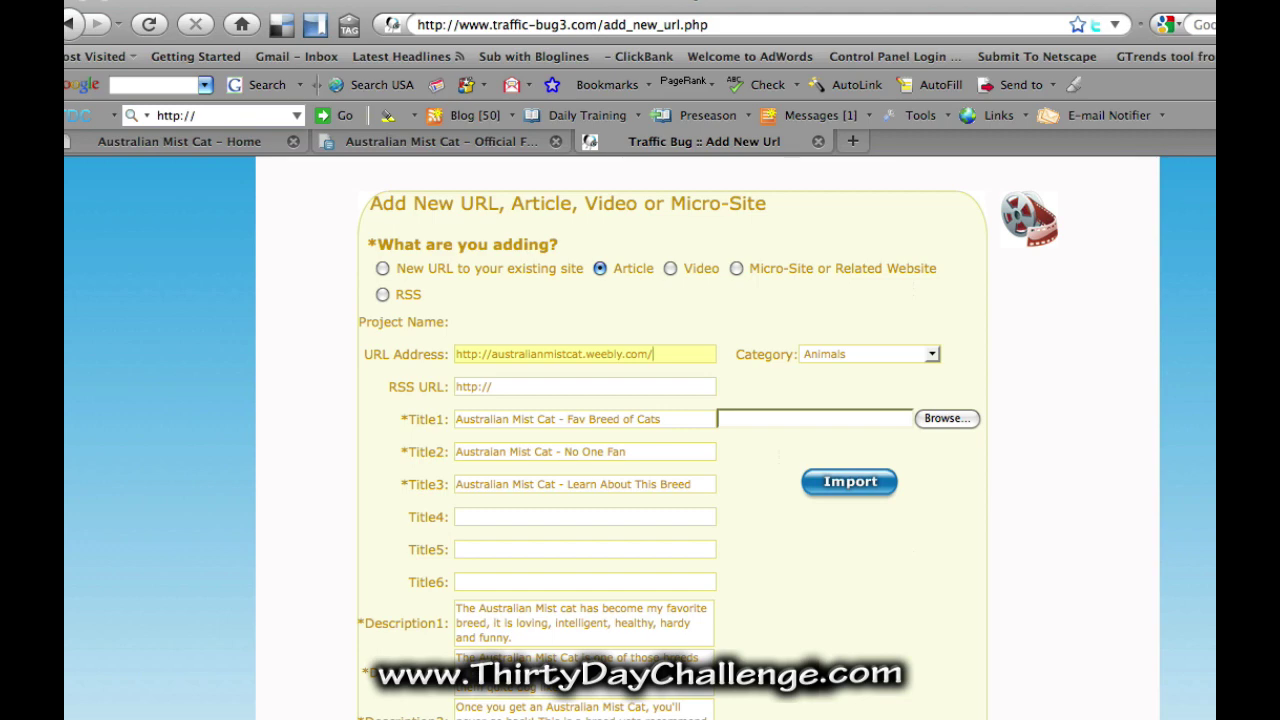
pyautogui.scroll(-6, 640, 440)
pyautogui.scroll(-3, 640, 440)
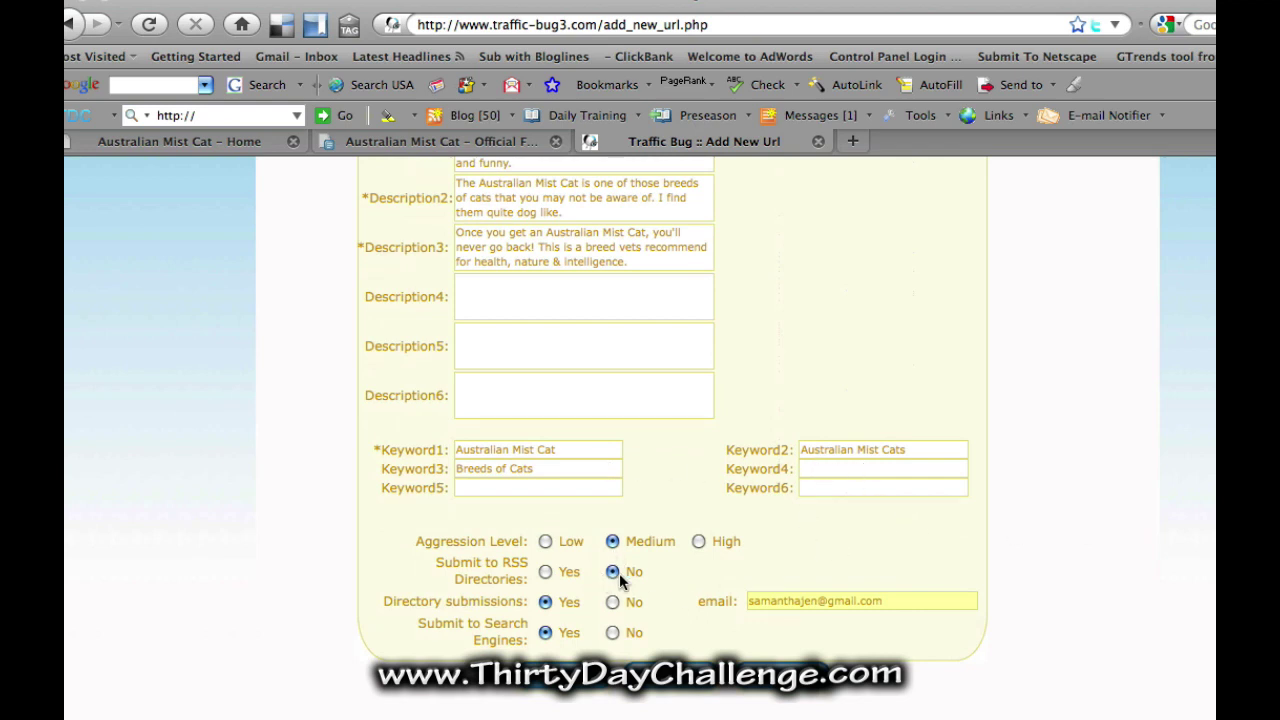
pyautogui.click(546, 603)
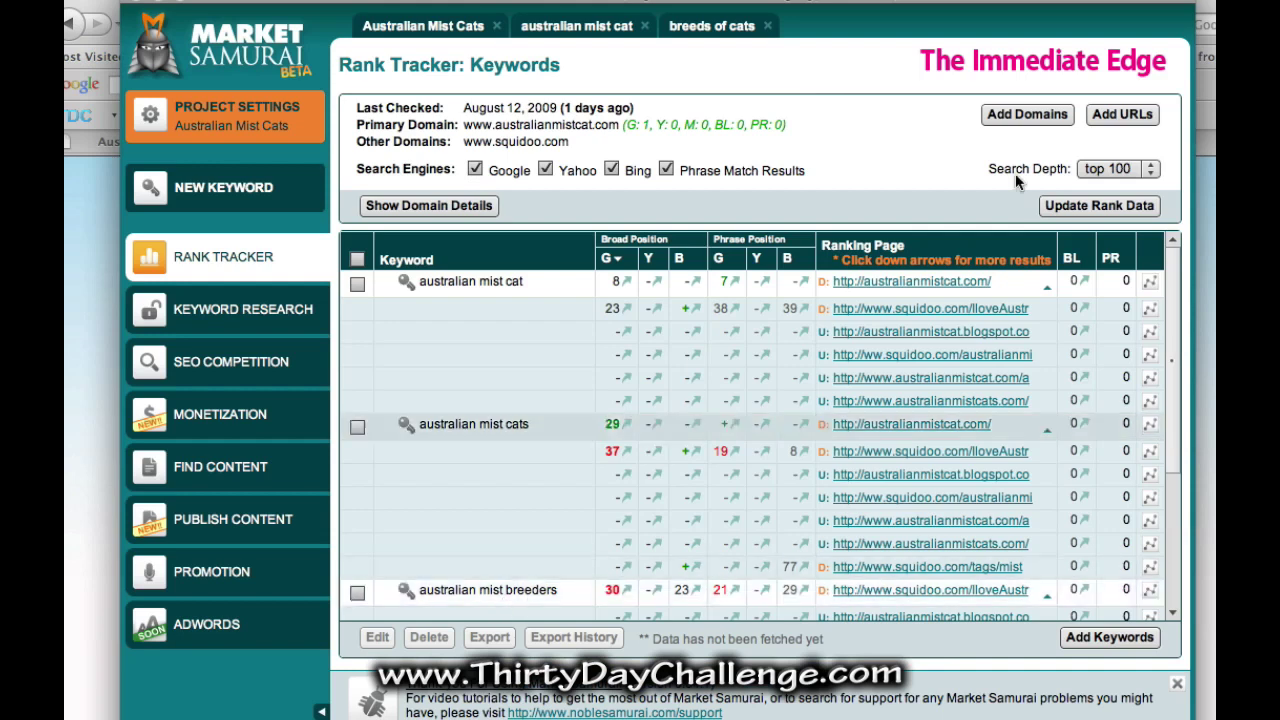
pyautogui.click(1120, 113)
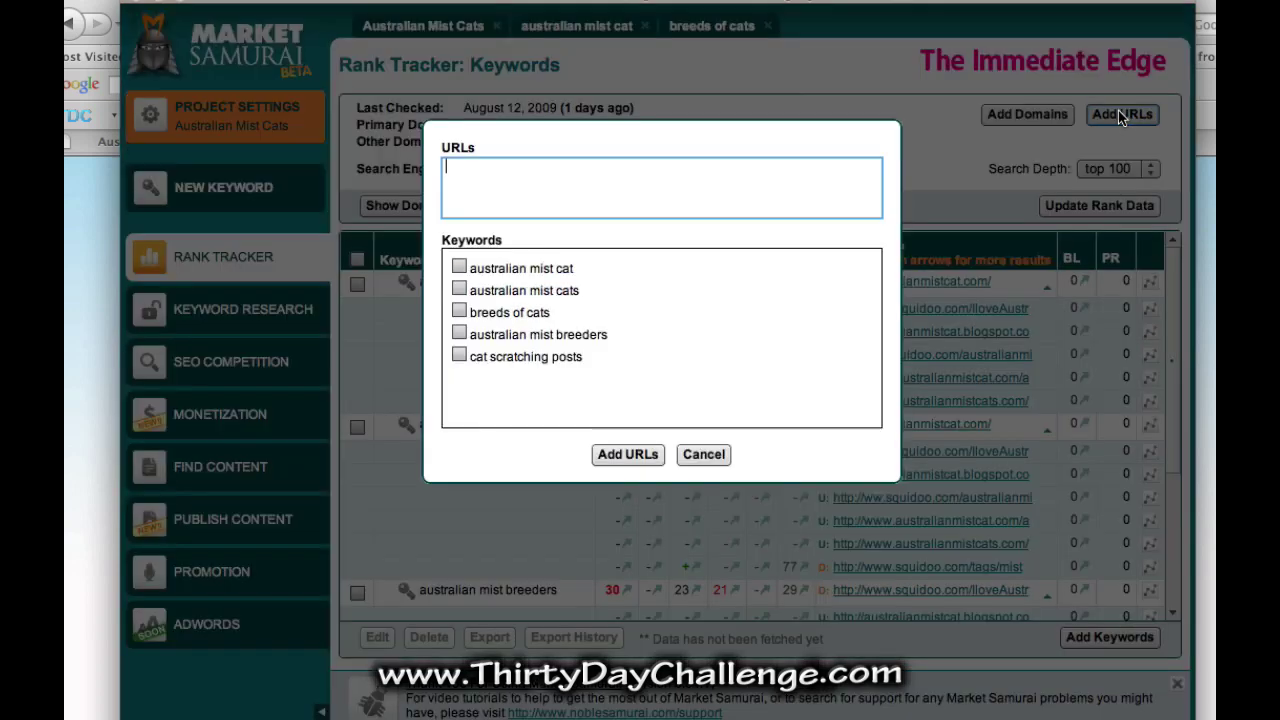
pyautogui.rightClick(458, 176)
pyautogui.click(495, 222)
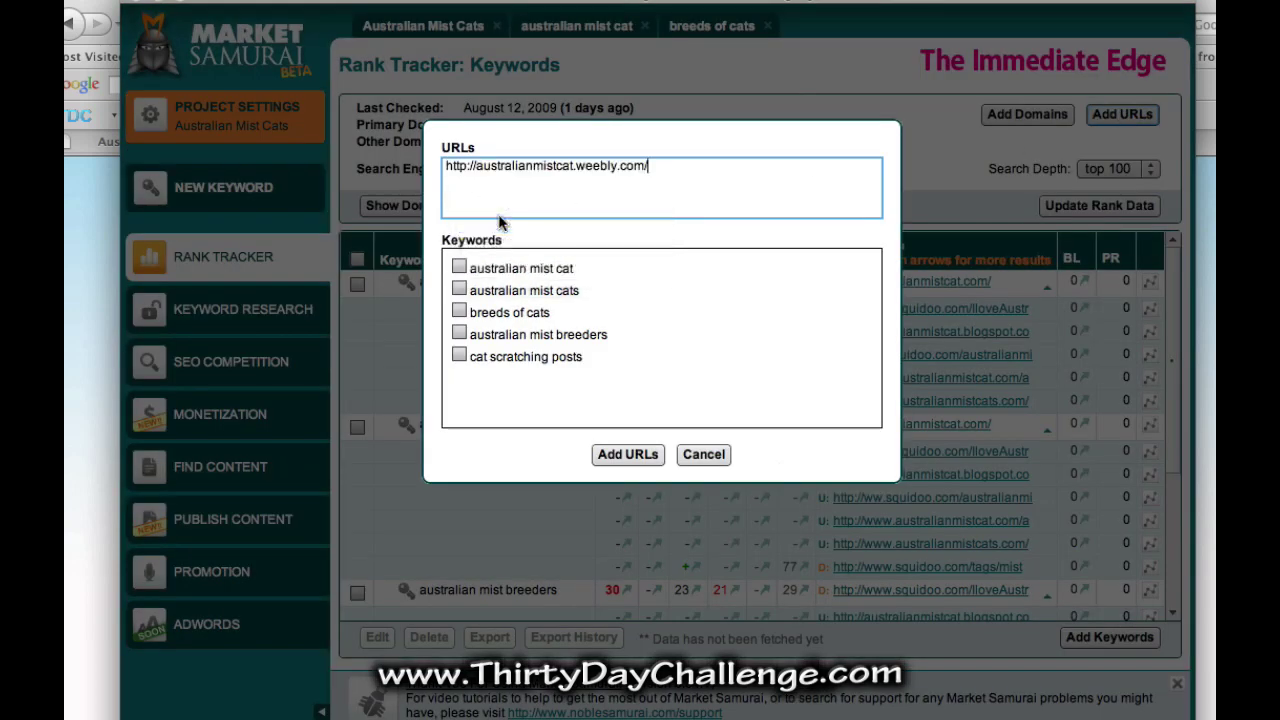
pyautogui.click(459, 267)
pyautogui.click(459, 289)
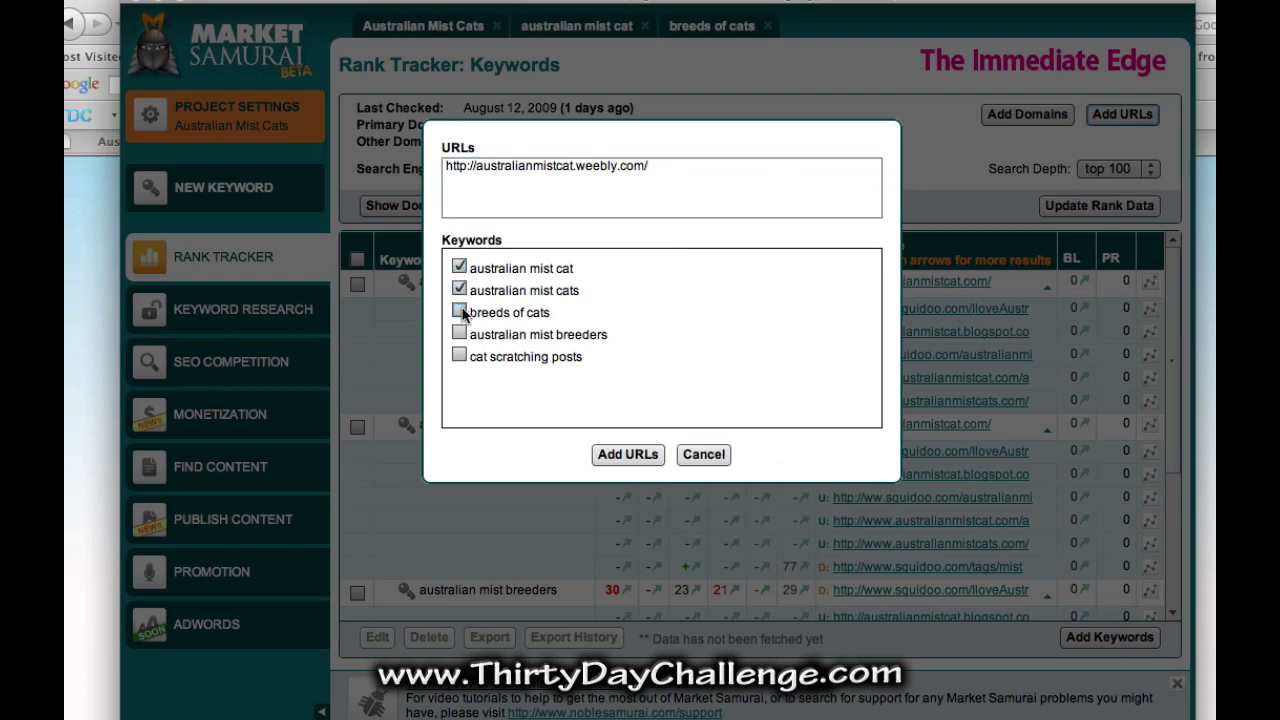
pyautogui.click(459, 312)
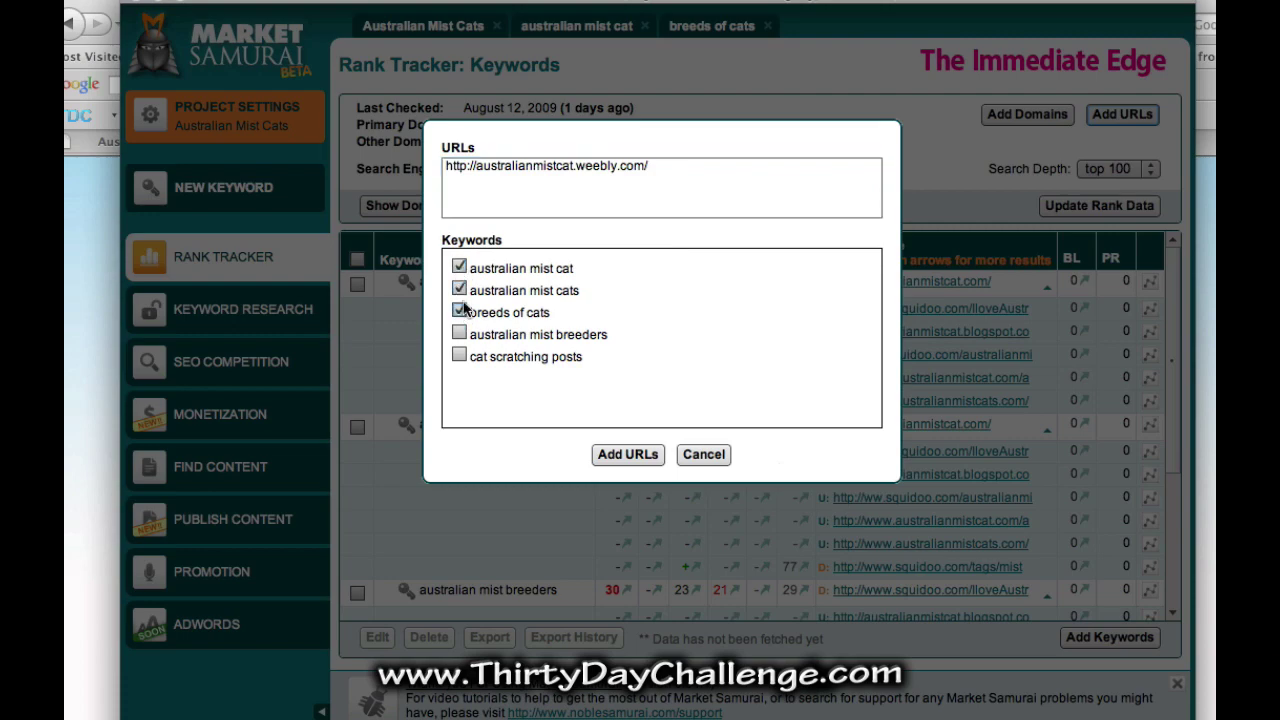
pyautogui.click(628, 455)
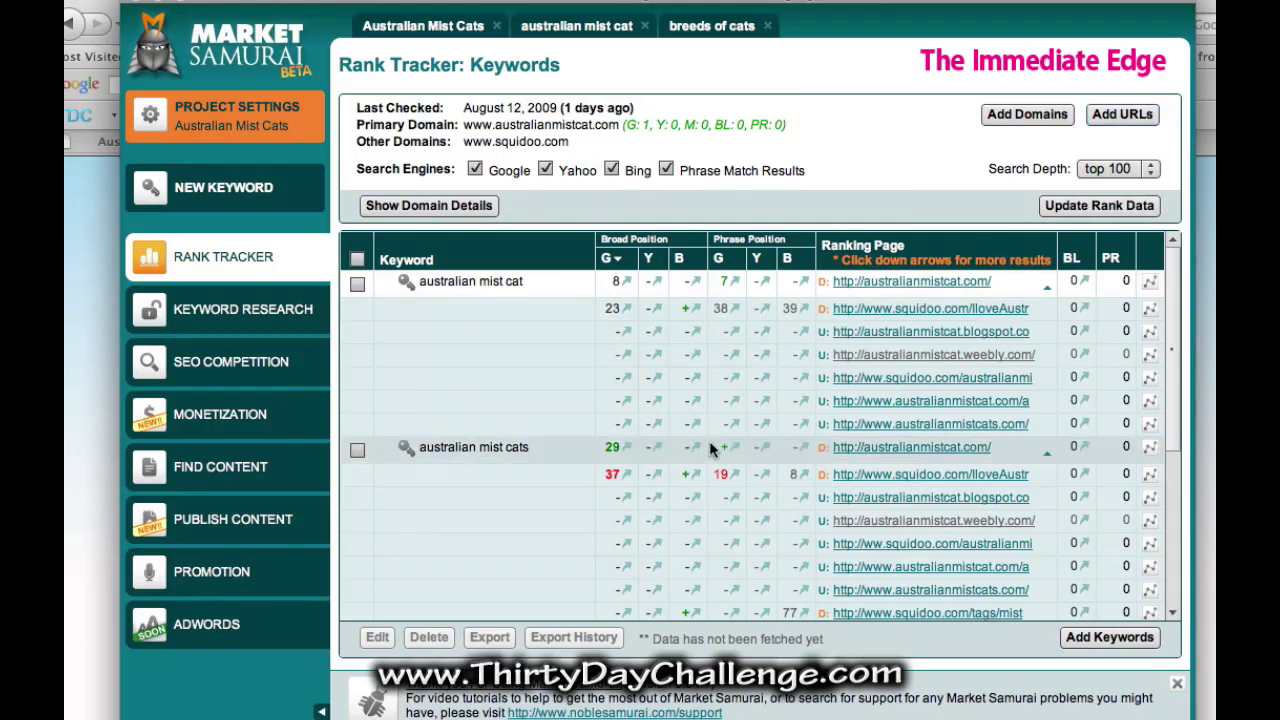